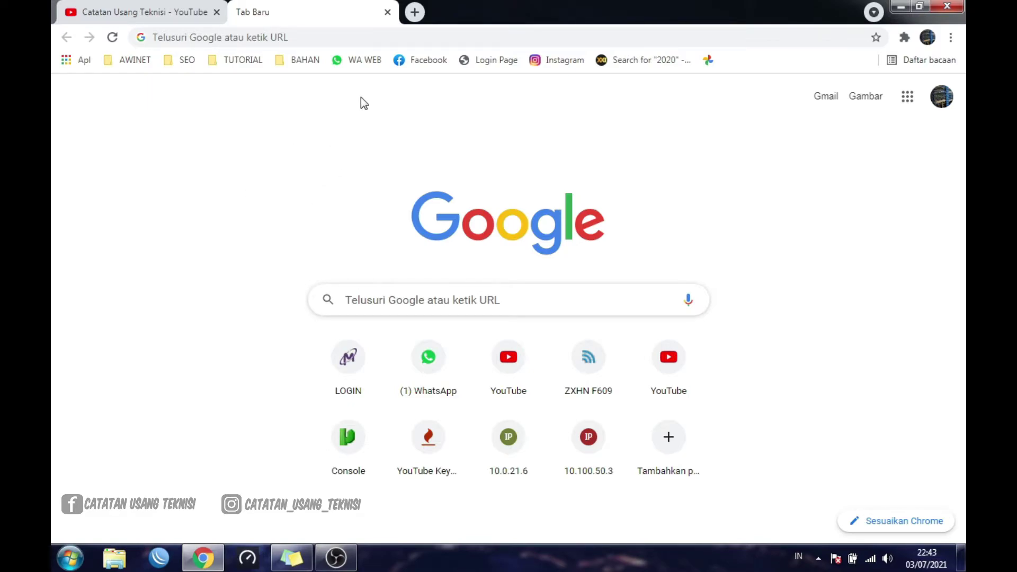
# Load the ZXHN F609 login page by entering 192.168.1.1 in Chrome's address bar
pyautogui.click(343, 37)
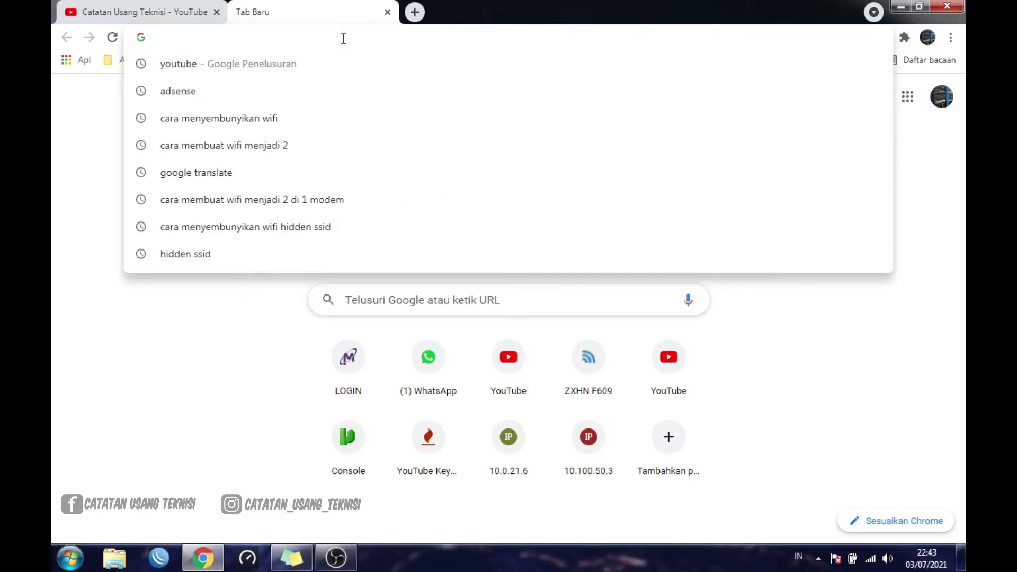
pyautogui.write('192.168.')
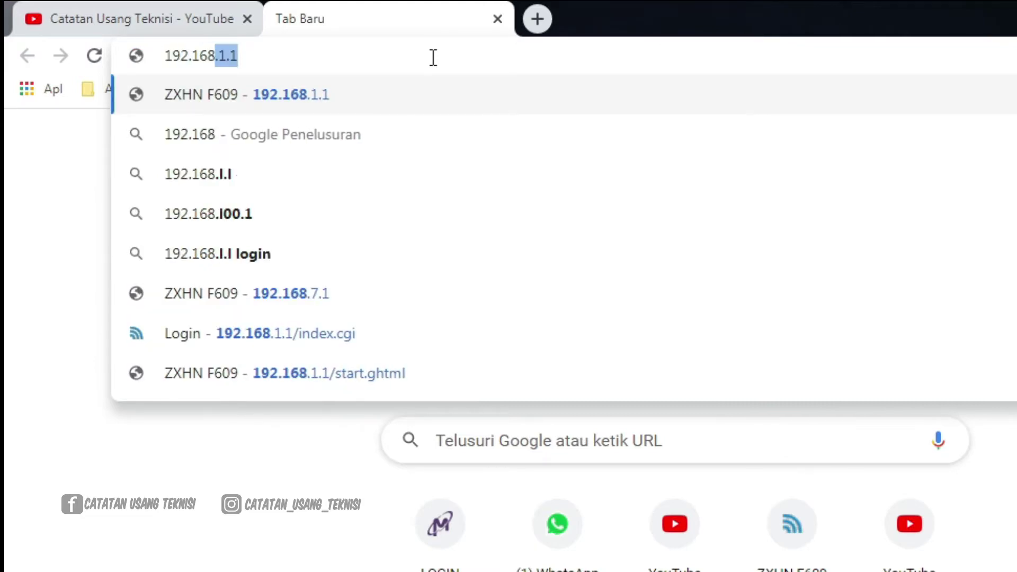
pyautogui.write('1.1')
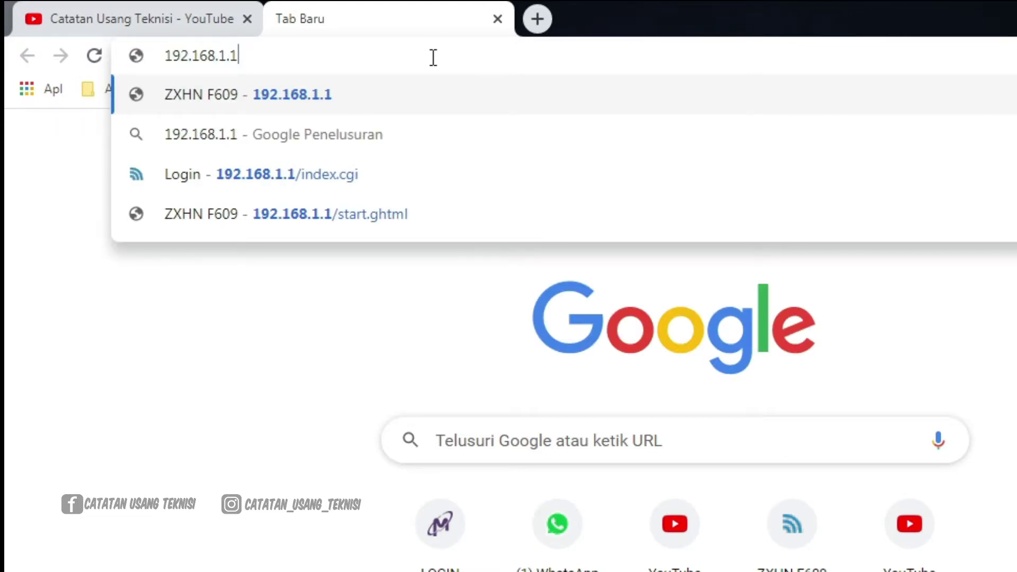
pyautogui.press('Return')
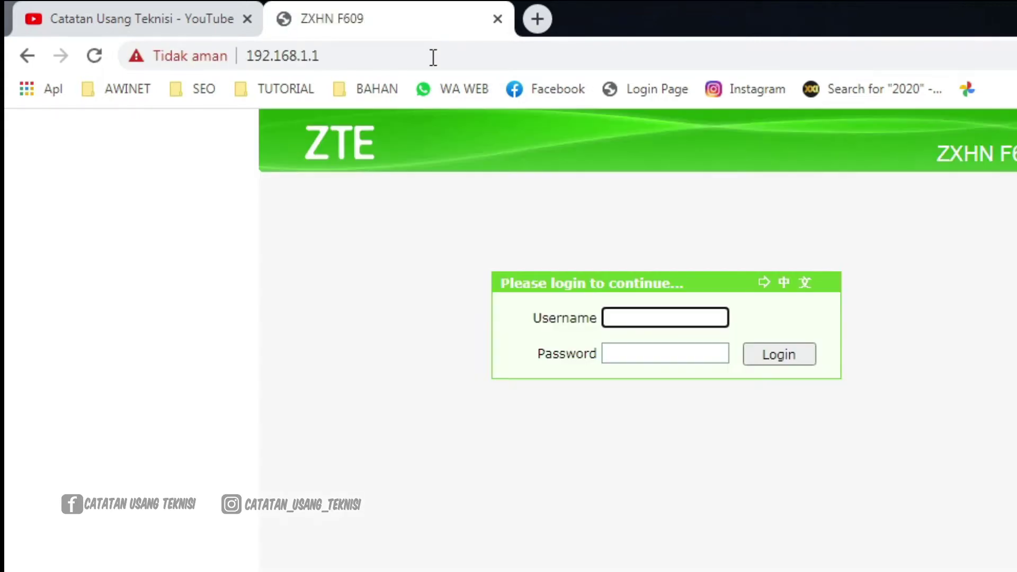
# Log in to the router with the saved autofill username and the account password
pyautogui.click(499, 290)
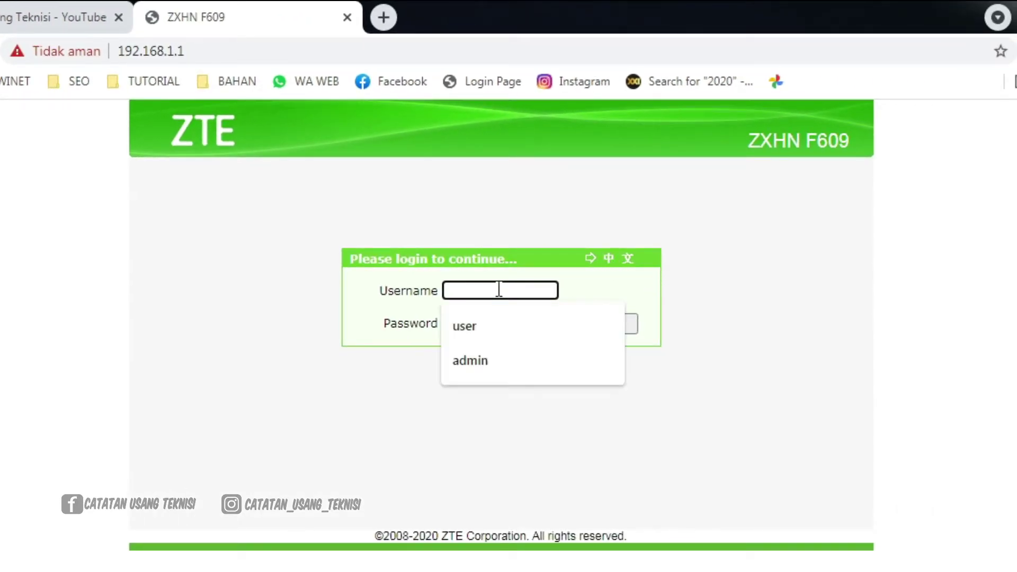
pyautogui.click(486, 332)
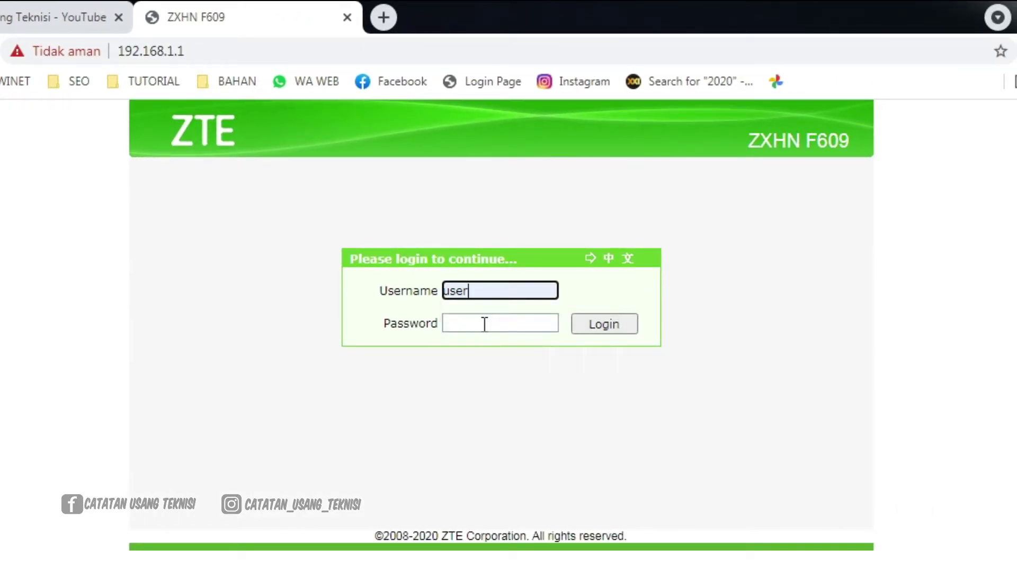
pyautogui.click(484, 323)
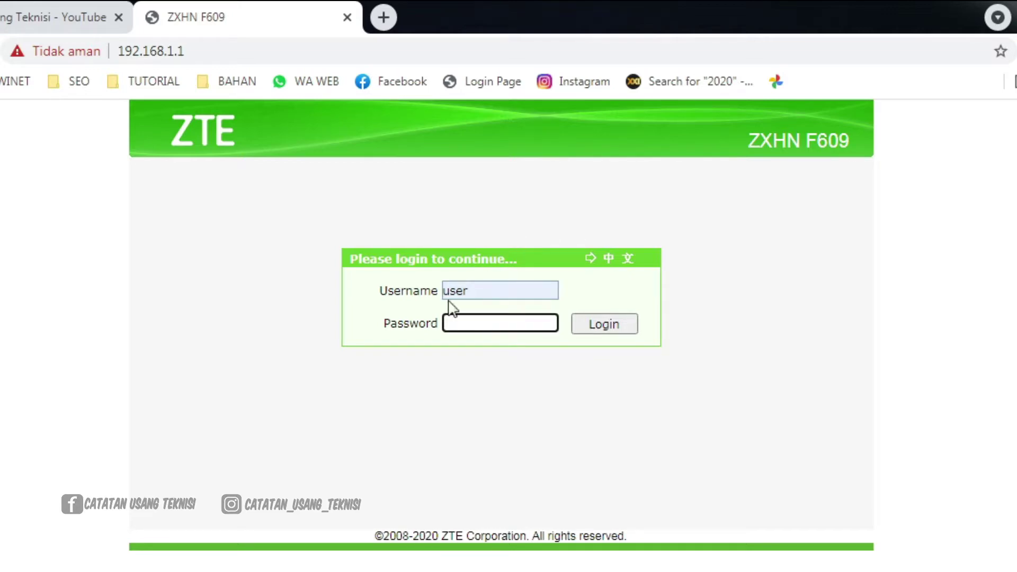
pyautogui.click(485, 290)
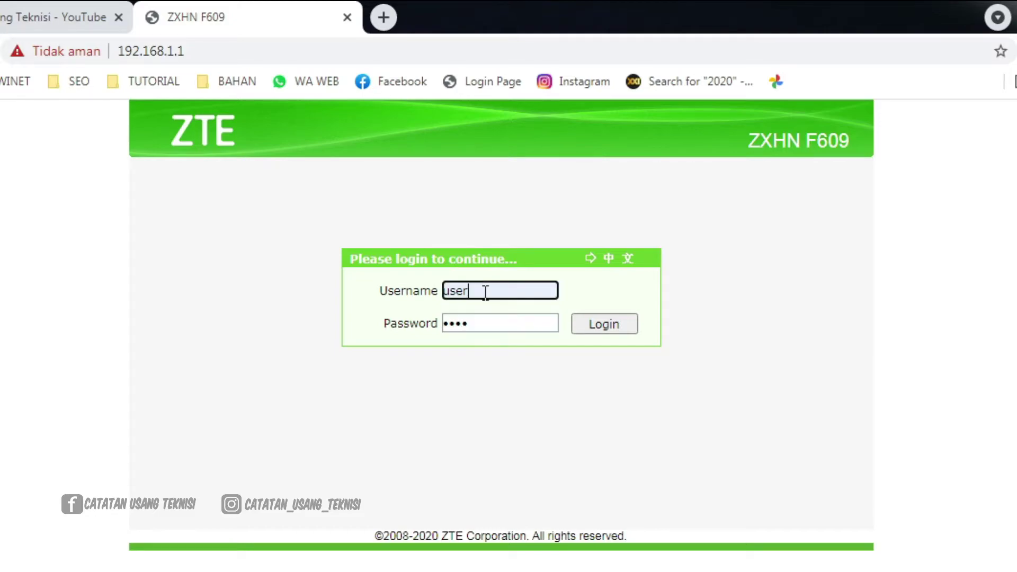
pyautogui.moveTo(485, 290); pyautogui.dragTo(431, 290)
pyautogui.click(480, 318)
pyautogui.moveTo(480, 319); pyautogui.dragTo(431, 319)
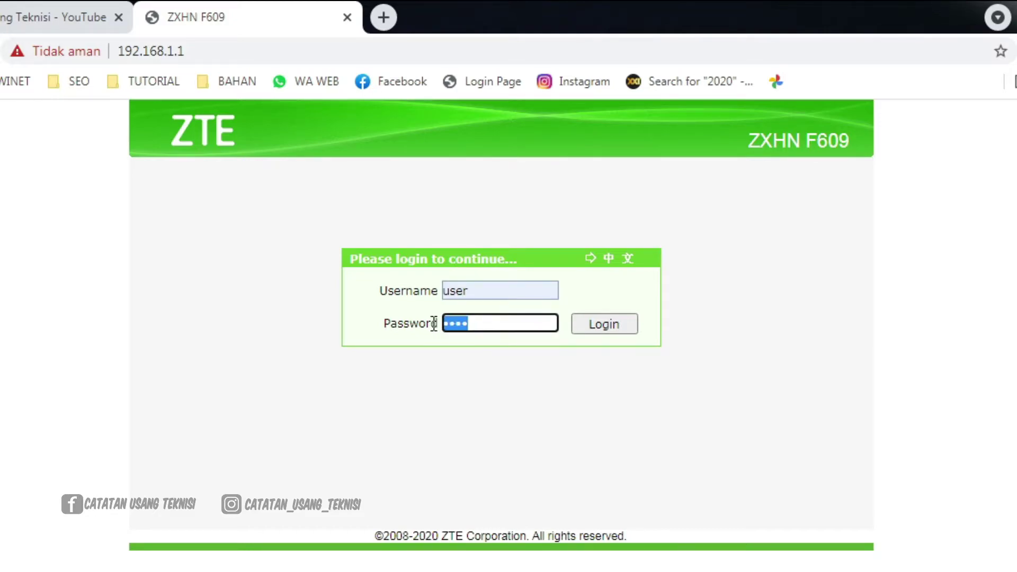
pyautogui.click(606, 328)
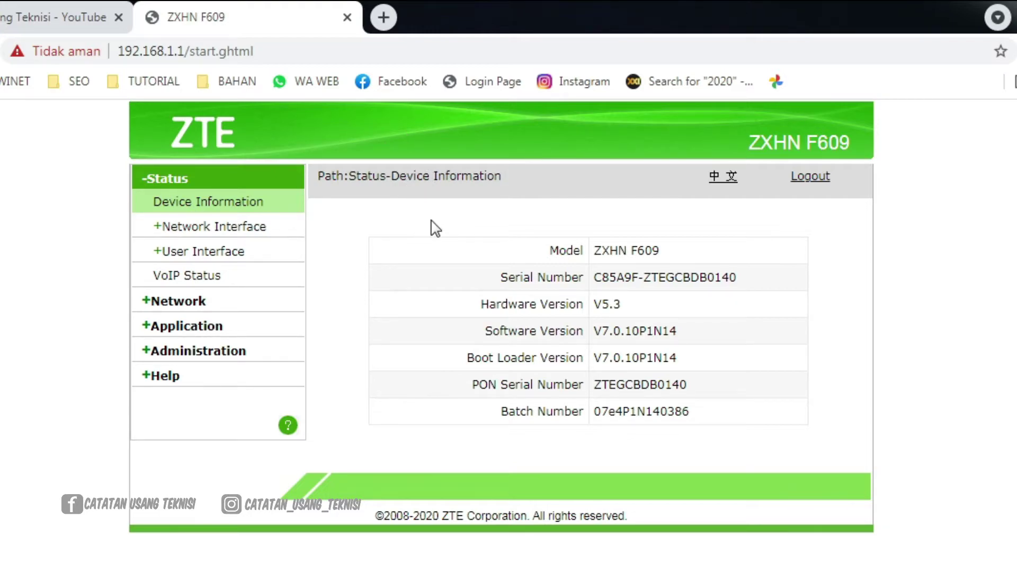
# Expand the Network section in the router's left menu to reach WLAN Basic settings
pyautogui.moveTo(241, 49); pyautogui.dragTo(115, 51)
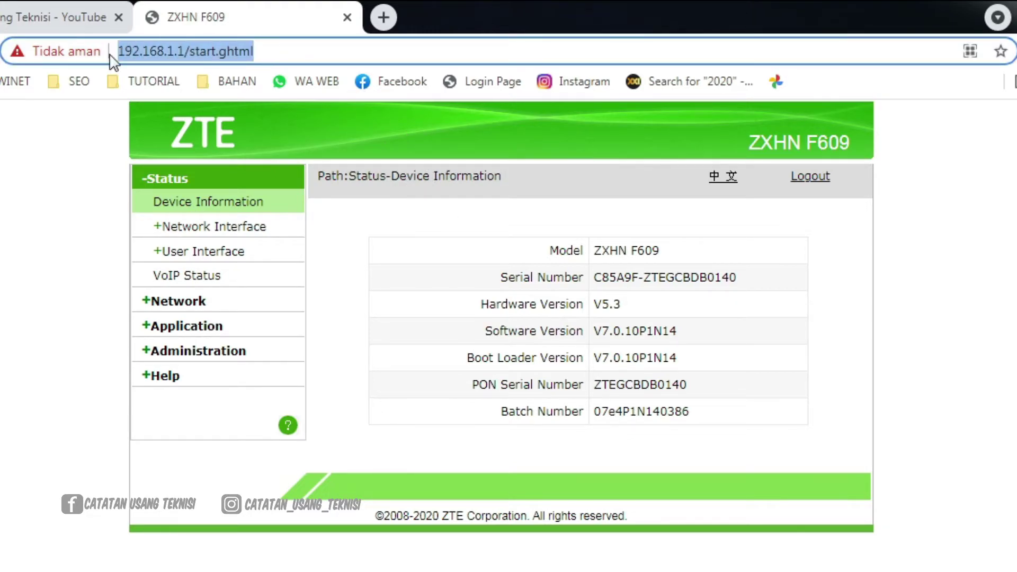
pyautogui.click(372, 146)
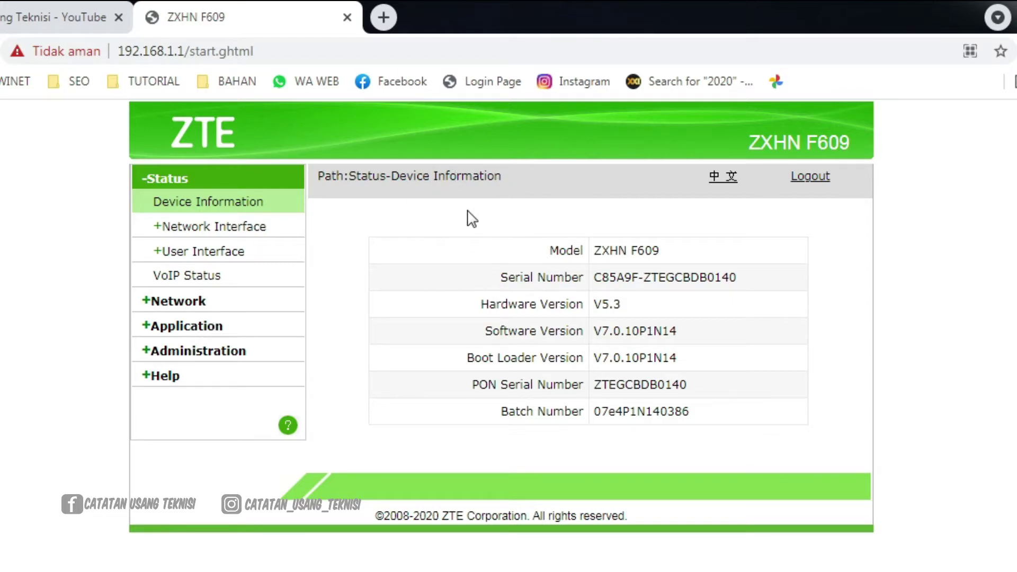
pyautogui.scroll(-1, 467, 218)
pyautogui.scroll(1, 478, 249)
pyautogui.click(181, 302)
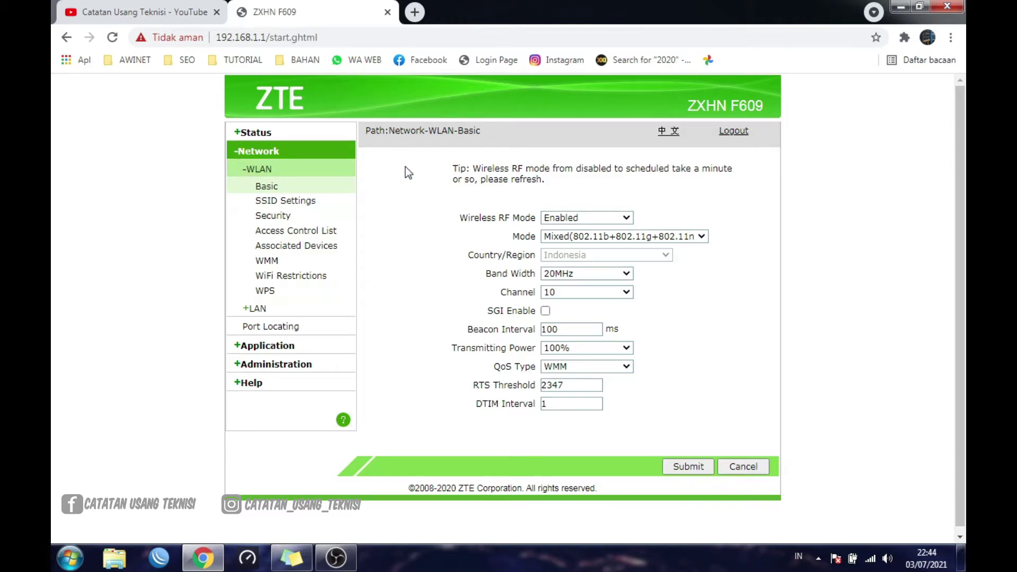
# Open the SSID Settings page and highlight SSID1's network name WIFI HOME
pyautogui.click(301, 201)
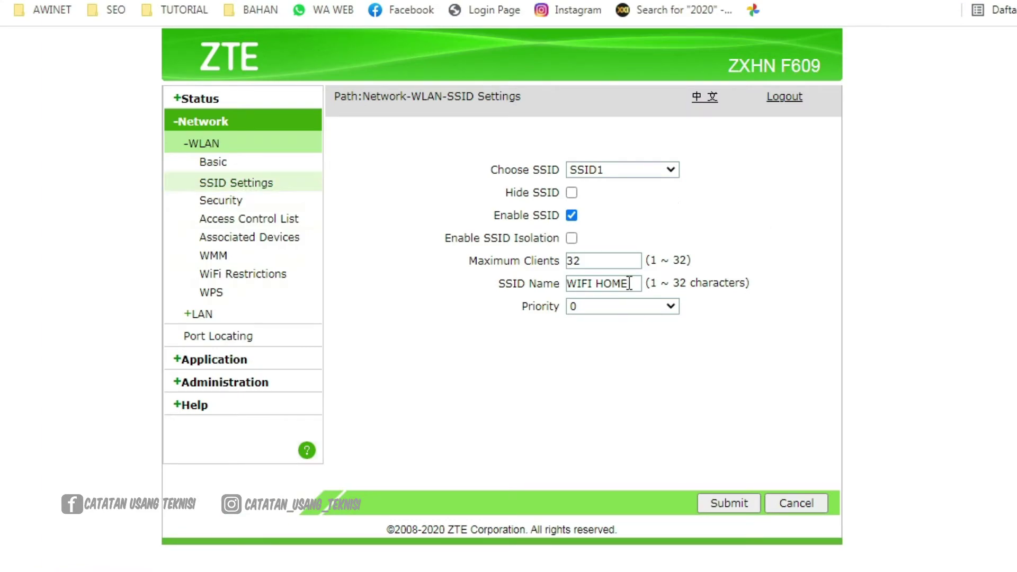
pyautogui.moveTo(629, 283); pyautogui.dragTo(568, 276)
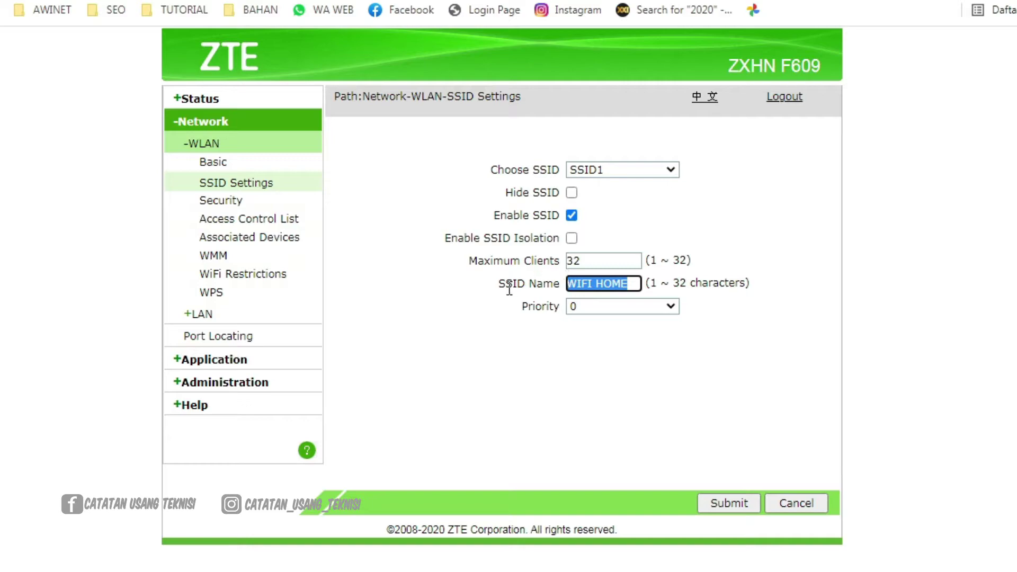
pyautogui.click(598, 283)
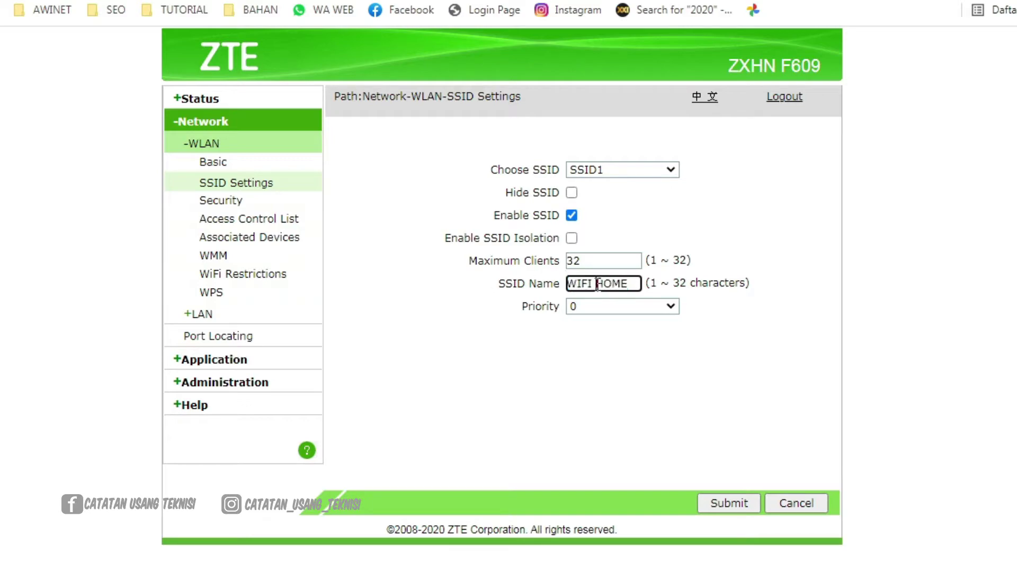
pyautogui.click(630, 284)
pyautogui.moveTo(632, 283); pyautogui.dragTo(564, 279)
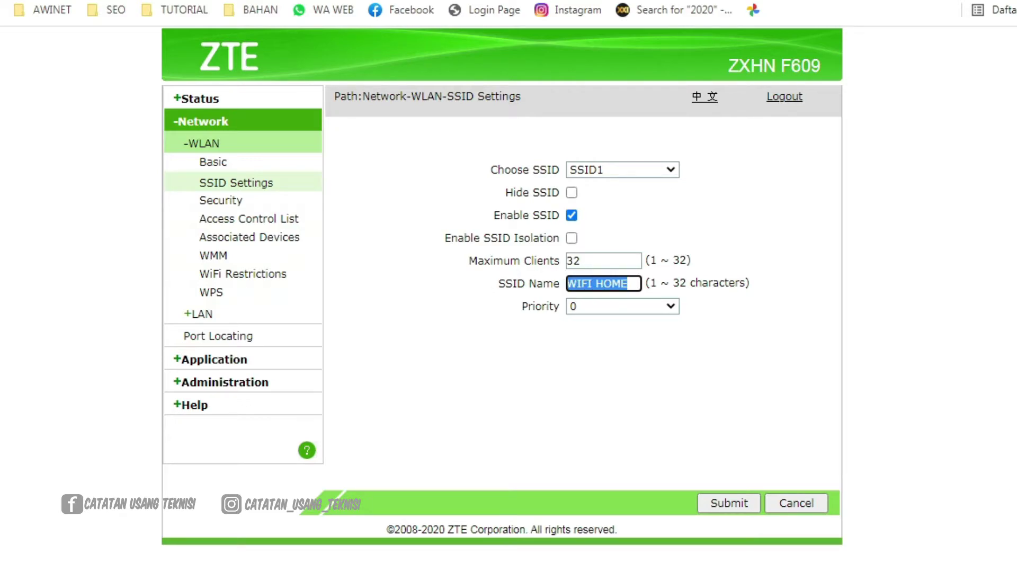
# Confirm in the taskbar Wi-Fi list that the PC is connected to WIFI HOME
pyautogui.click(992, 567)
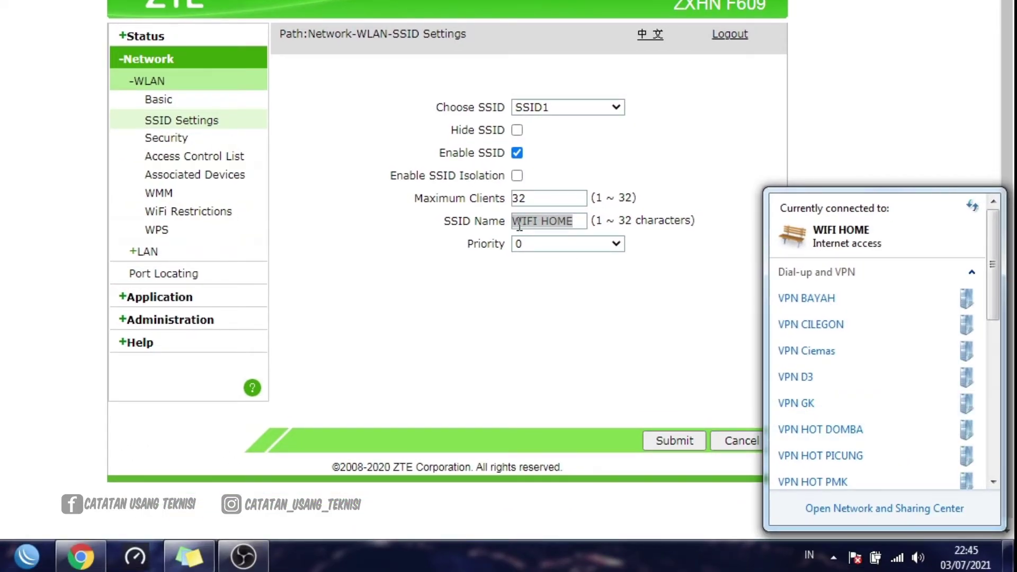
pyautogui.scroll(-10, 866, 386)
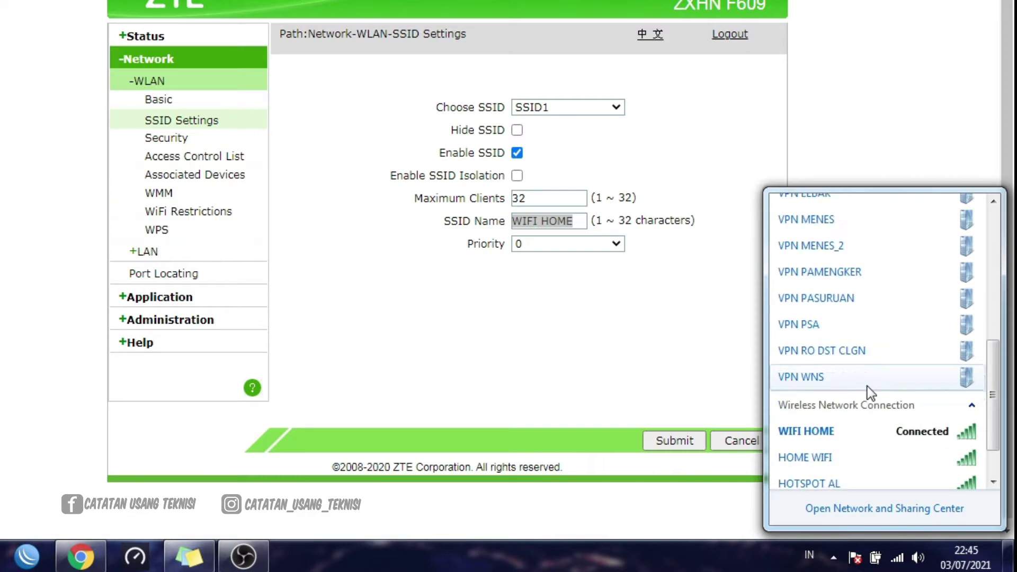
pyautogui.scroll(-1, 868, 389)
pyautogui.click(873, 406)
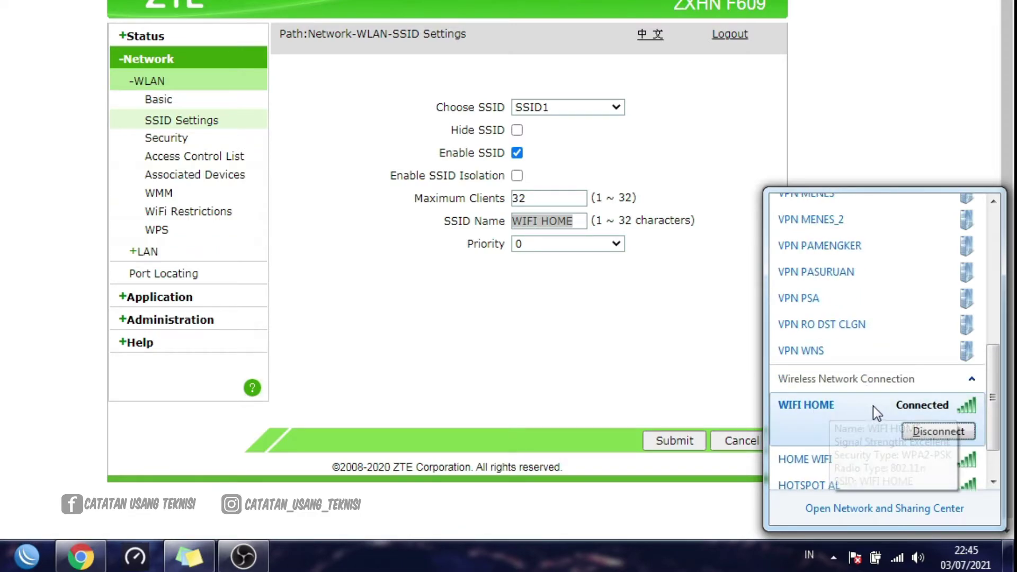
pyautogui.click(599, 347)
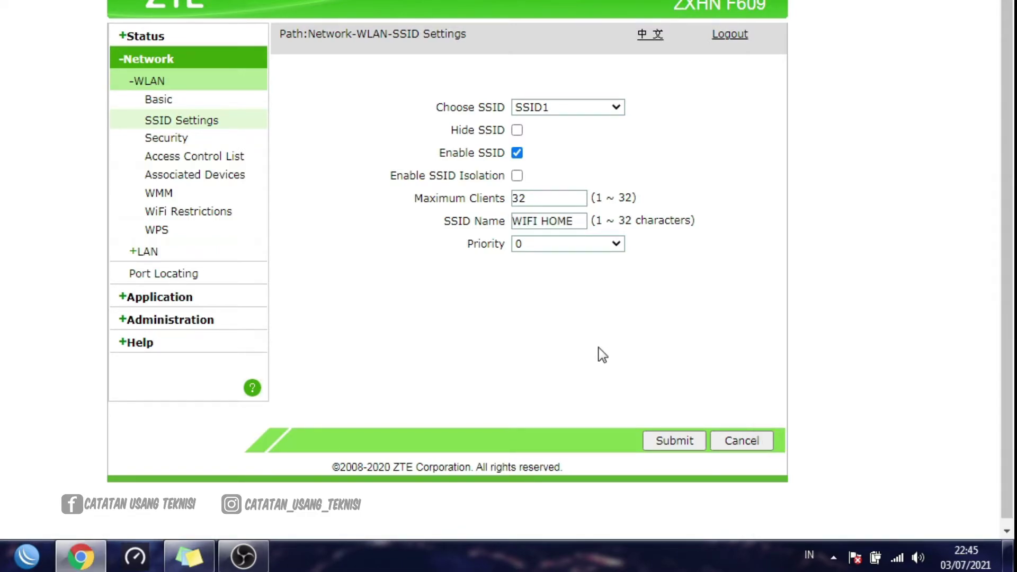
pyautogui.moveTo(638, 283); pyautogui.dragTo(563, 283)
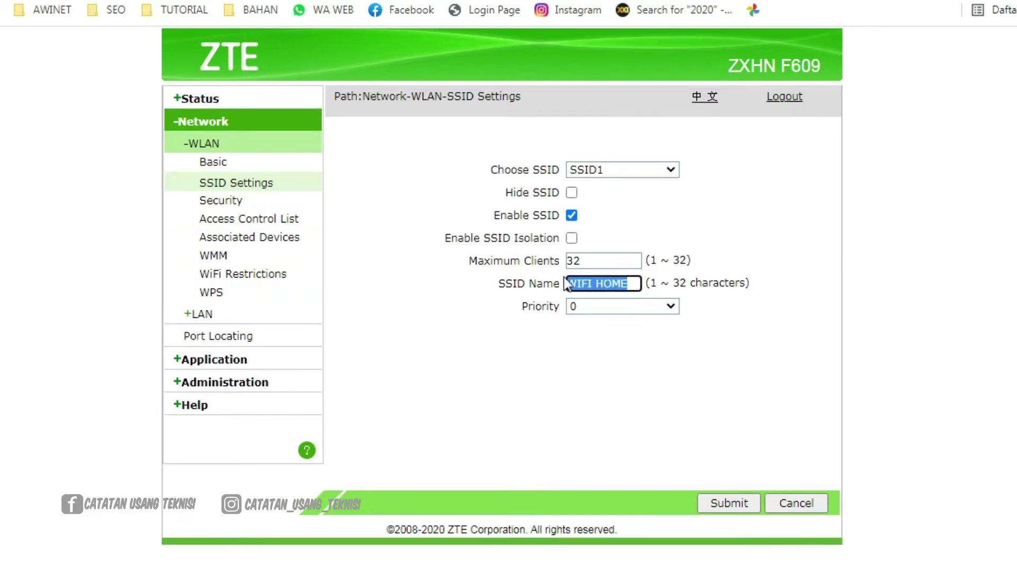
# Enable Hide SSID for WIFI HOME and submit the change to the router
pyautogui.click(614, 198)
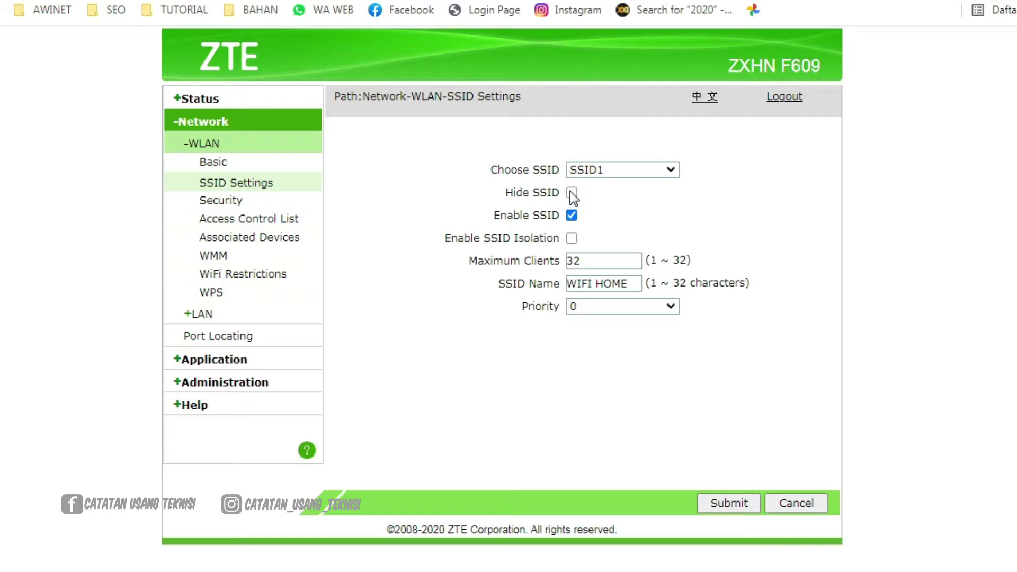
pyautogui.click(726, 505)
pyautogui.click(725, 412)
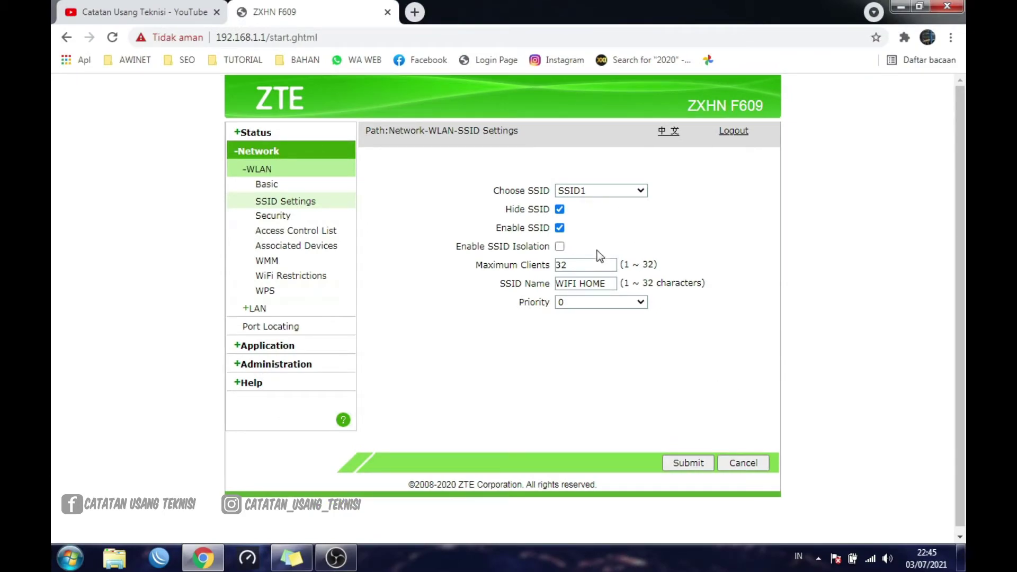
# Open Network and Sharing Center from the connected WIFI HOME entry in the tray list
pyautogui.tripleClick(609, 283)
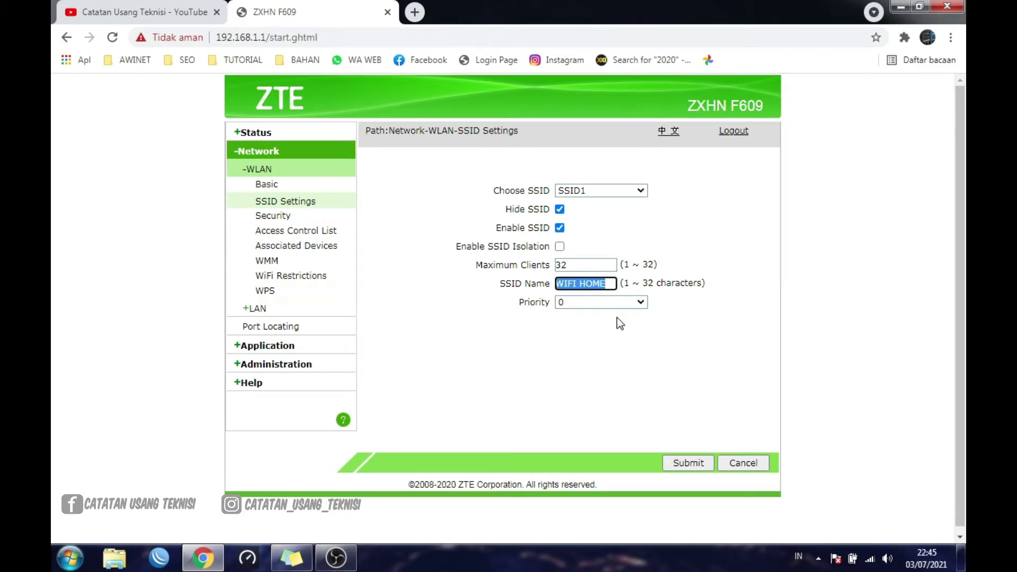
pyautogui.click(697, 389)
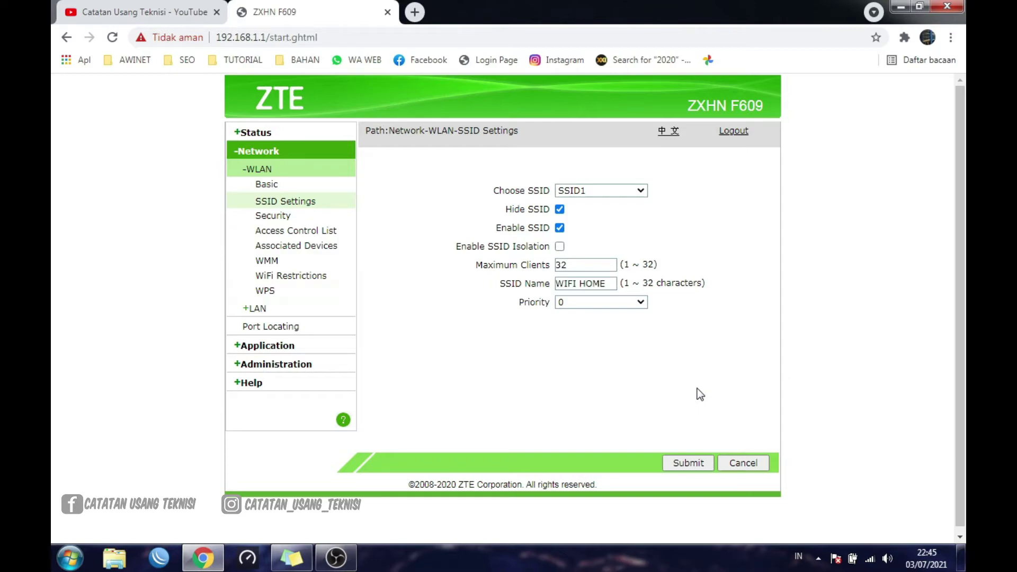
pyautogui.click(870, 558)
pyautogui.scroll(-5, 873, 447)
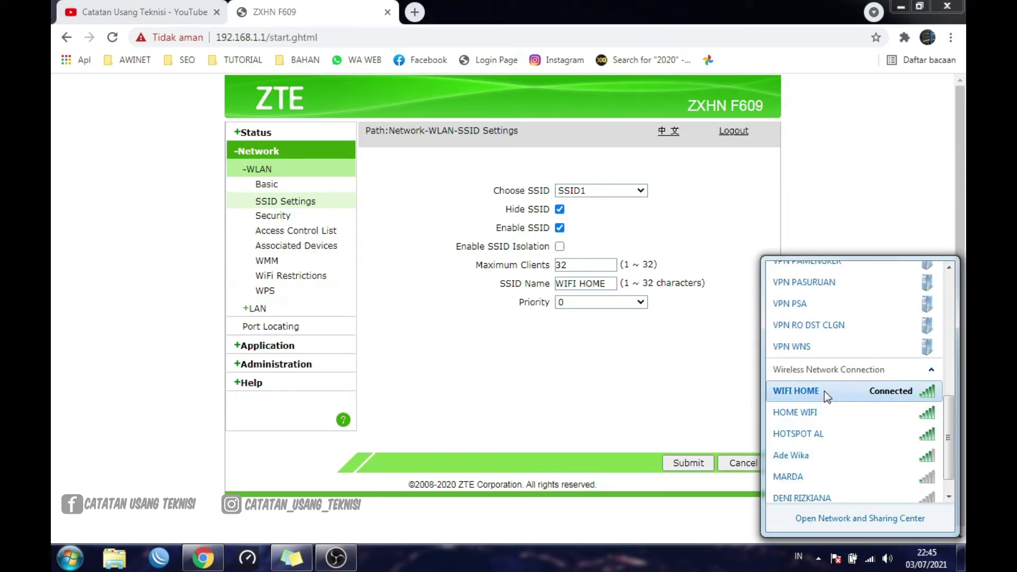
pyautogui.click(822, 390)
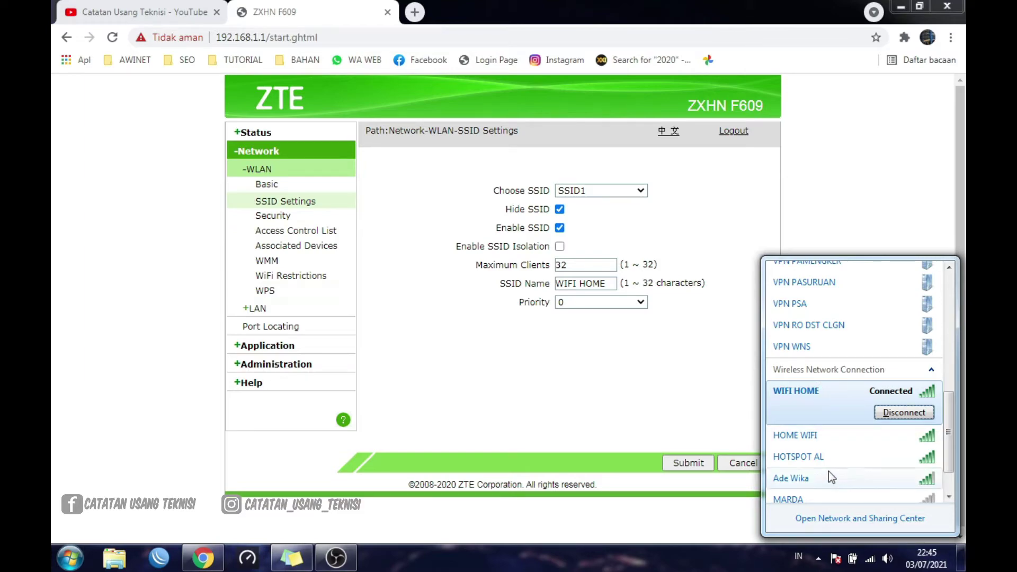
pyautogui.click(823, 519)
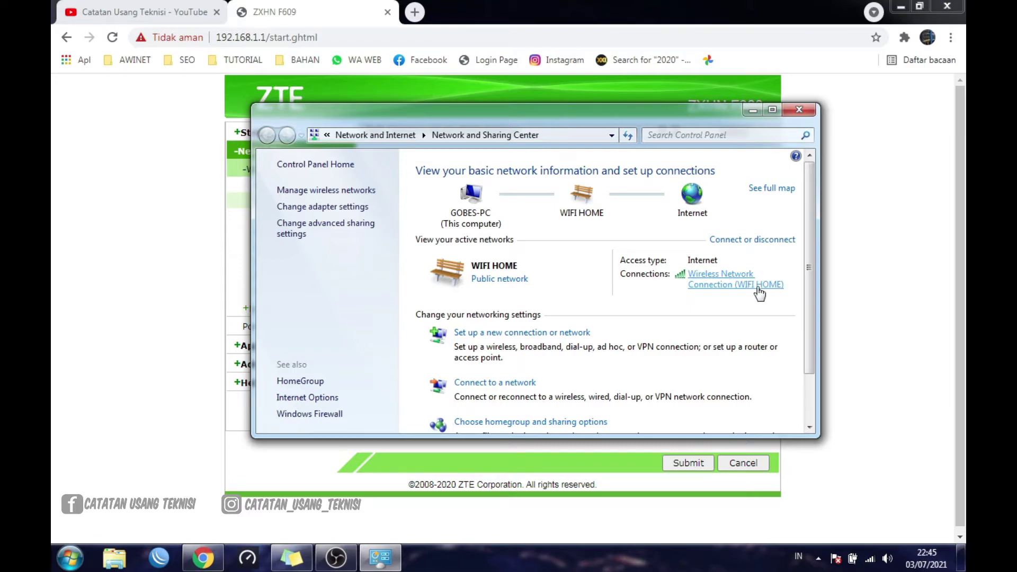
# Remove the saved WIFI HOME profile under Manage wireless networks and confirm Yes
pyautogui.click(361, 190)
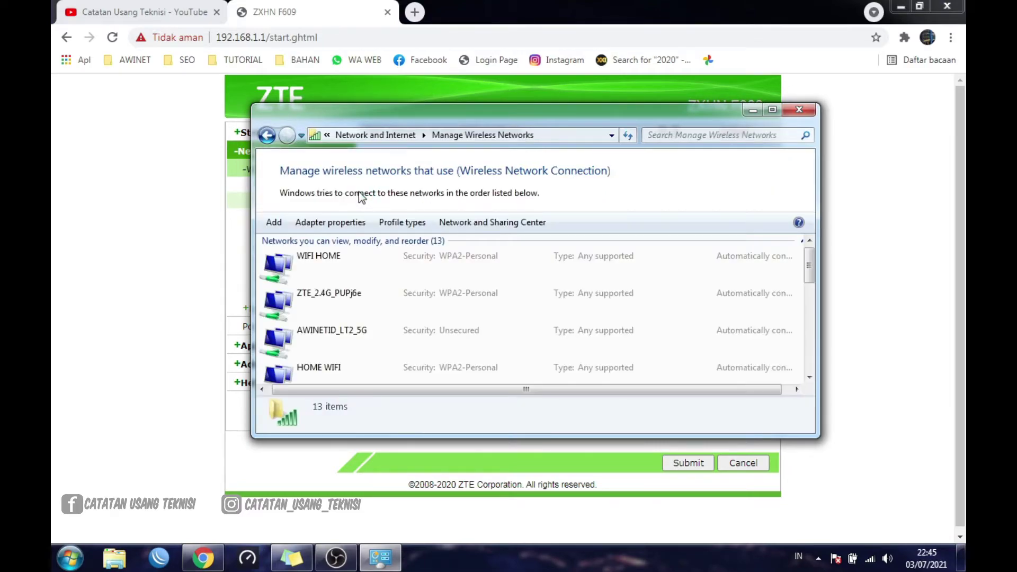
pyautogui.click(313, 263)
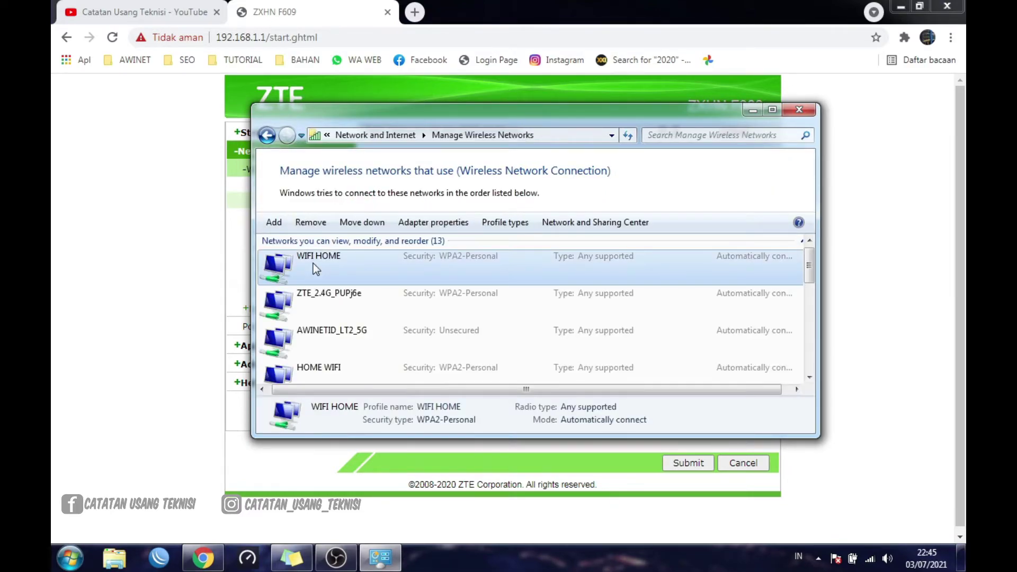
pyautogui.click(311, 223)
pyautogui.click(592, 316)
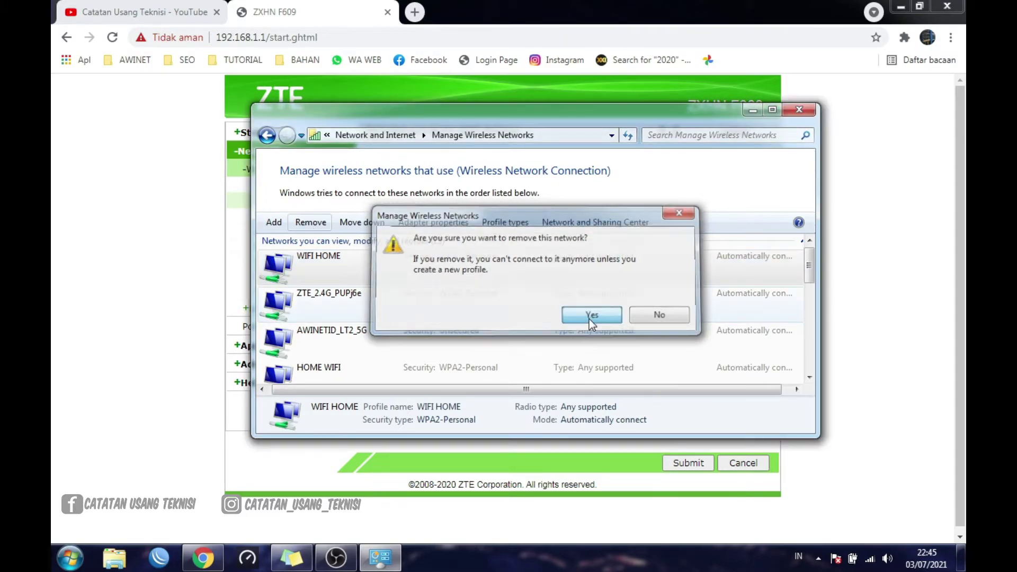
pyautogui.click(799, 109)
pyautogui.click(873, 562)
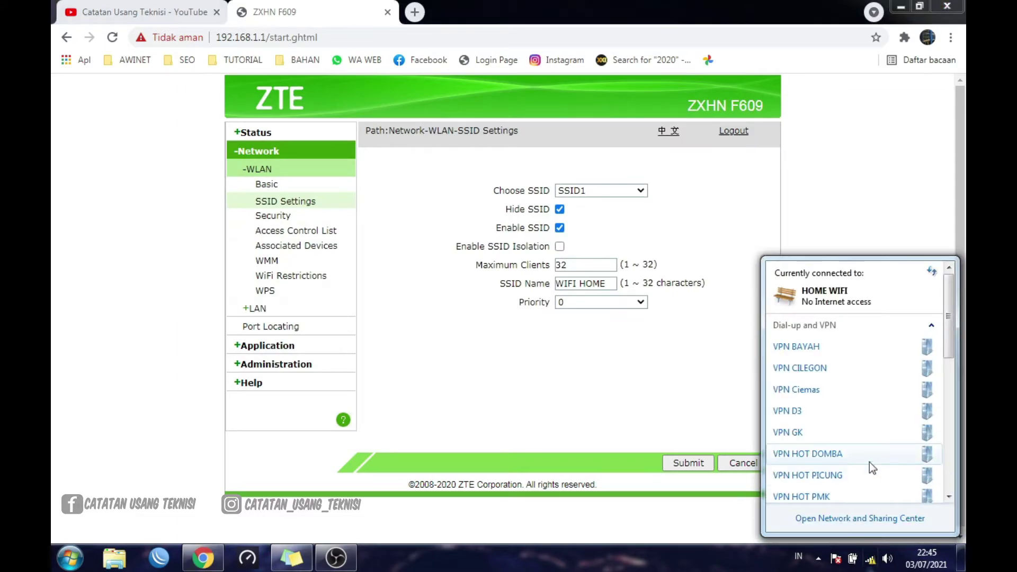
pyautogui.scroll(-5, 869, 462)
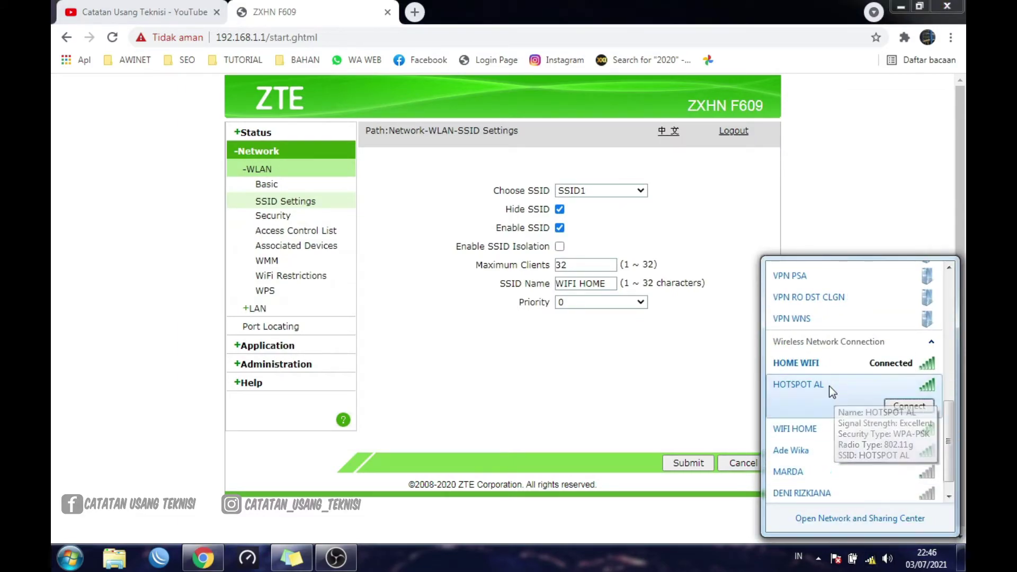
pyautogui.click(828, 386)
pyautogui.click(828, 364)
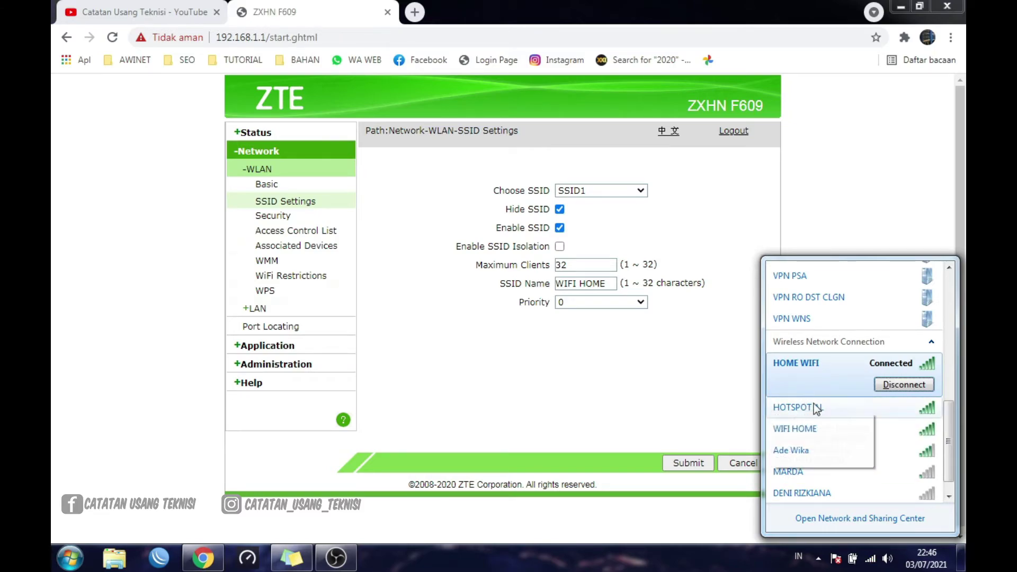
pyautogui.scroll(-1, 831, 402)
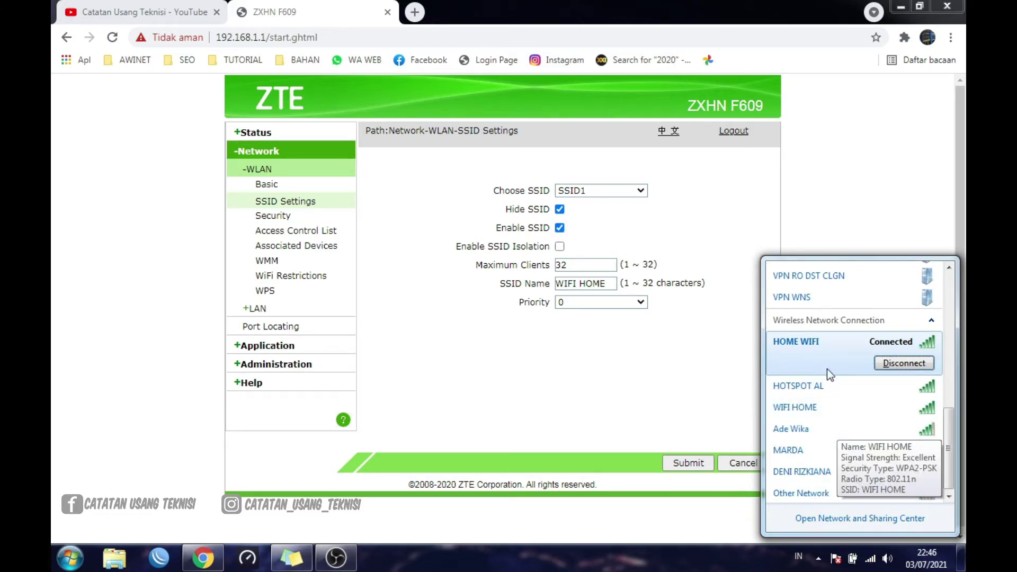
pyautogui.click(804, 349)
pyautogui.moveTo(798, 369)
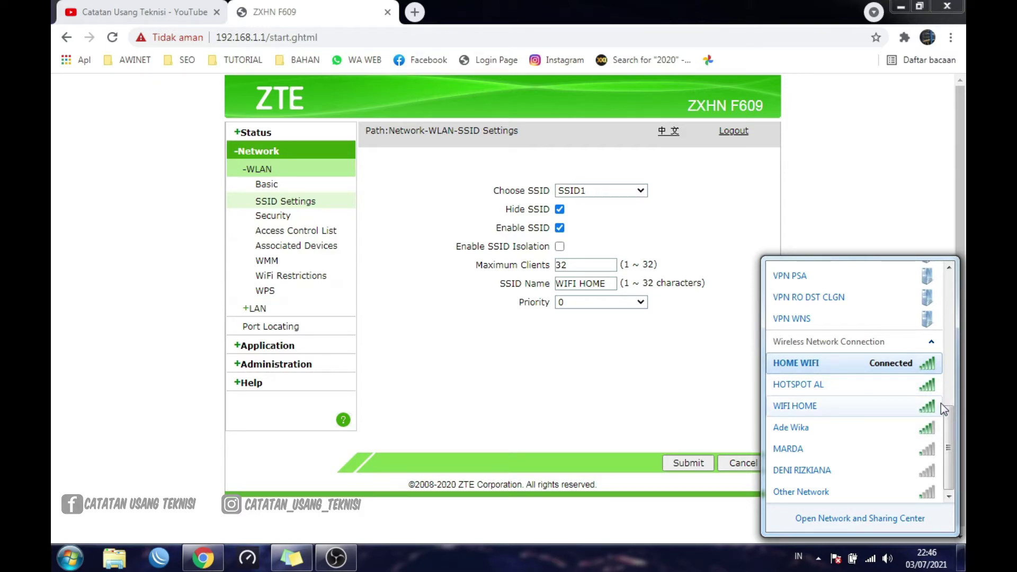
pyautogui.moveTo(951, 449); pyautogui.dragTo(957, 402)
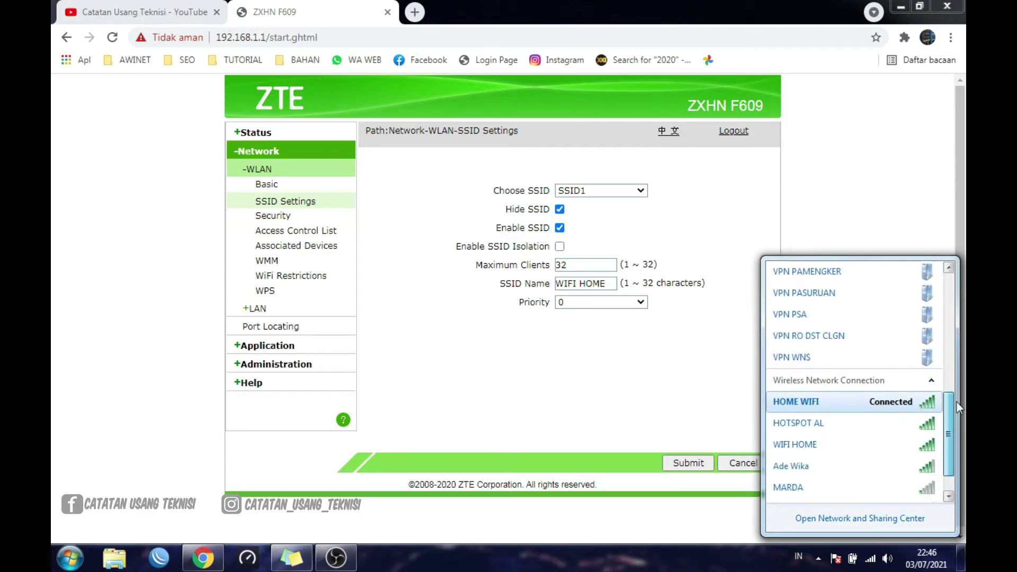
pyautogui.click(870, 559)
pyautogui.click(870, 559)
pyautogui.scroll(-3, 876, 483)
pyautogui.scroll(-5, 873, 476)
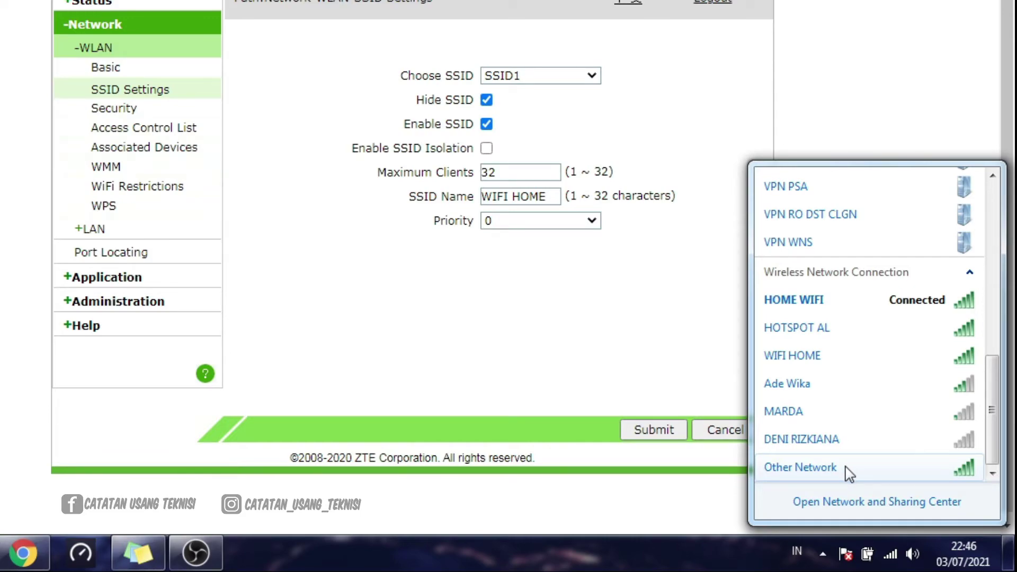
# Join the hidden network via Other Network with SSID 'WIFI HOME' and its security key
pyautogui.click(818, 475)
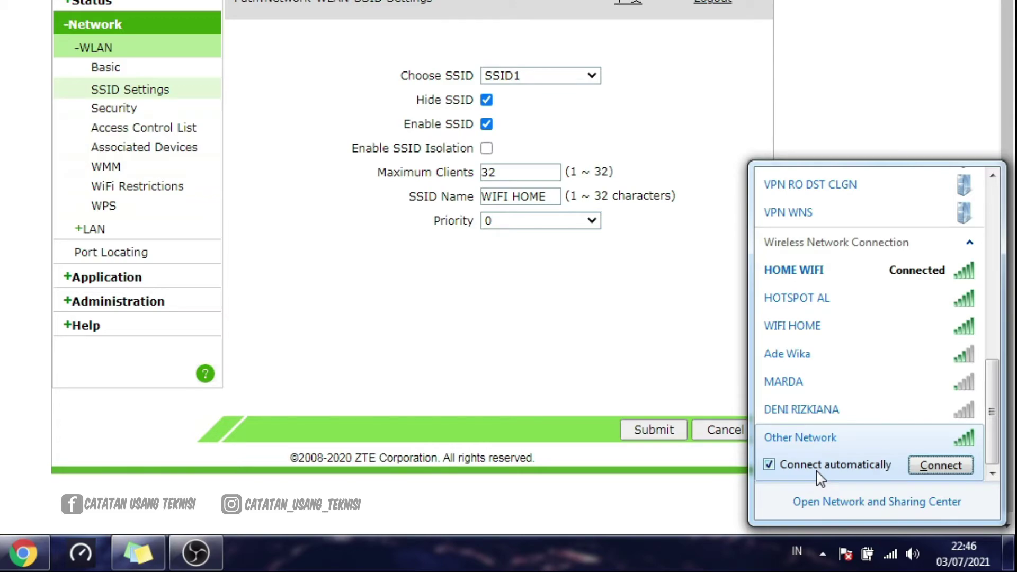
pyautogui.click(929, 468)
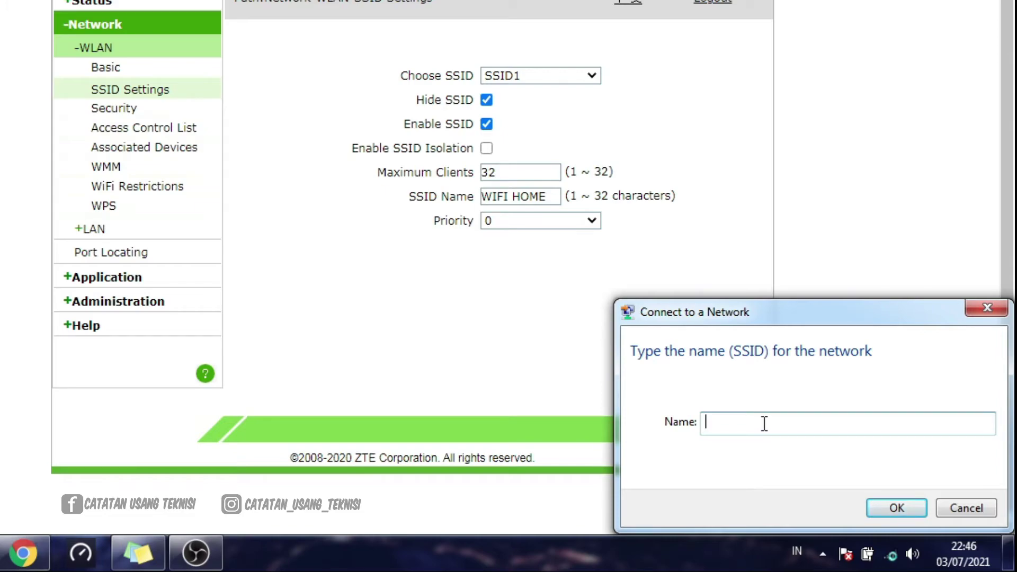
pyautogui.write('WIFI HOME')
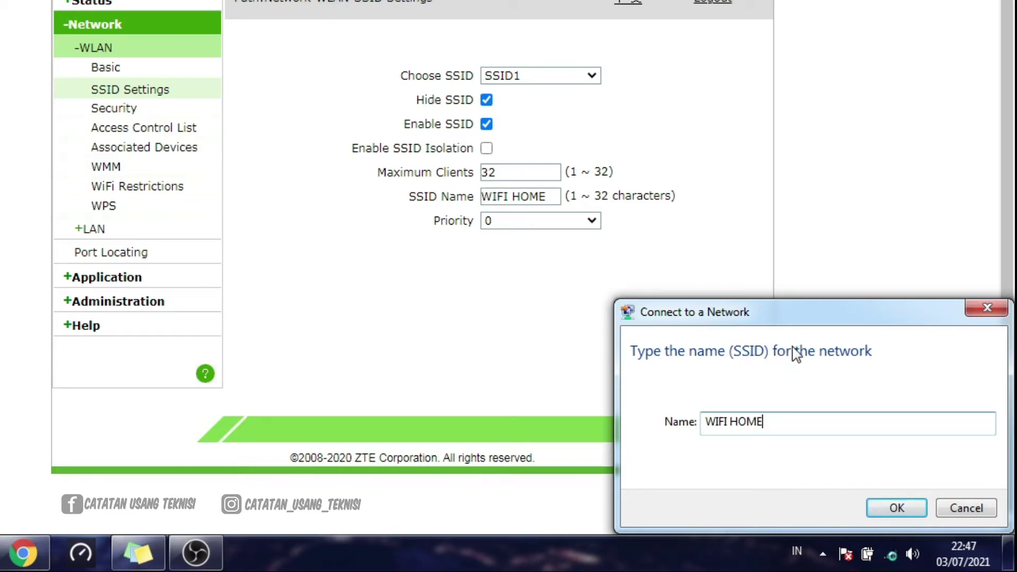
pyautogui.click(897, 509)
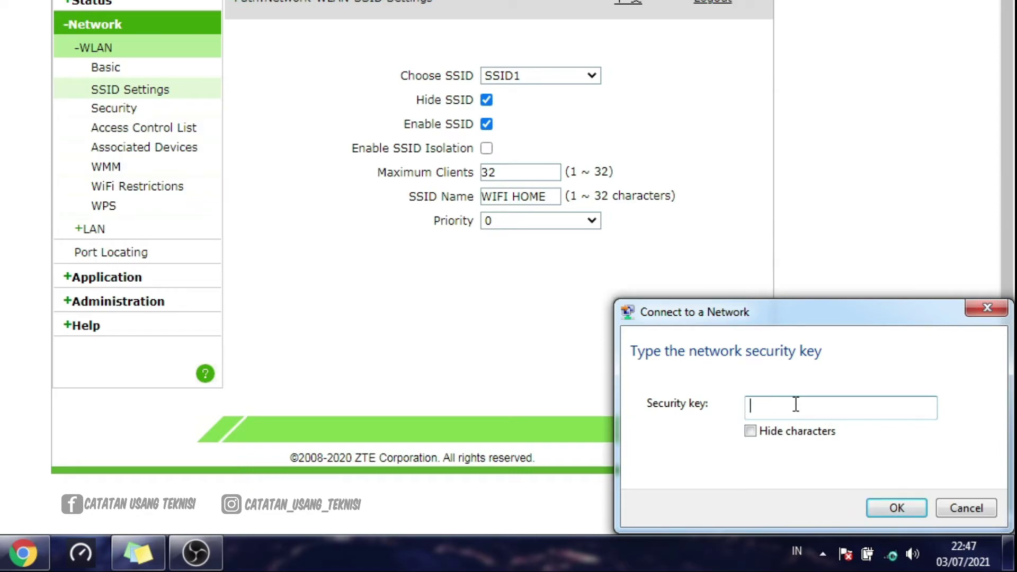
pyautogui.click(895, 508)
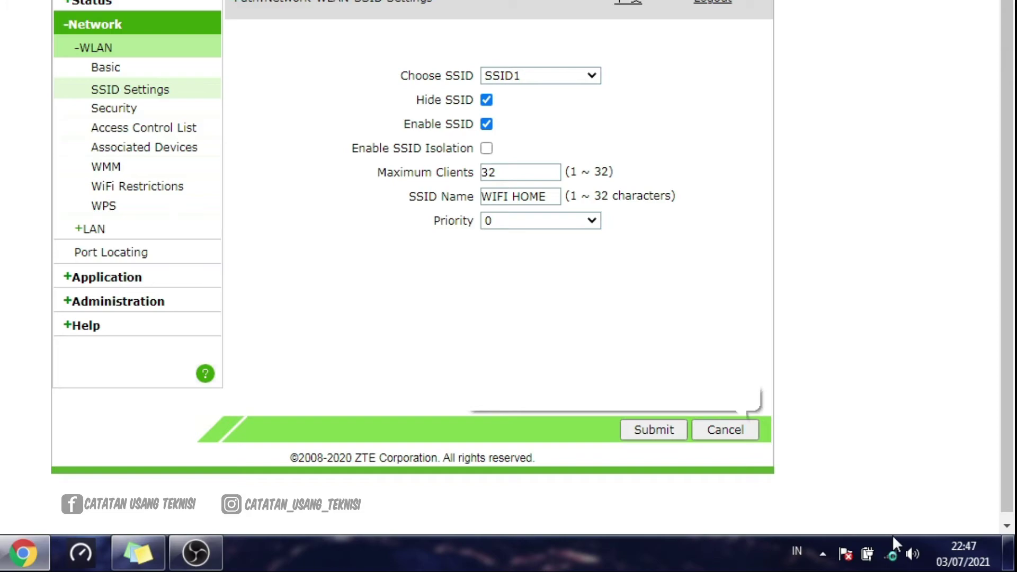
# Close the connection progress window and check status in Network and Sharing Center
pyautogui.moveTo(893, 559)
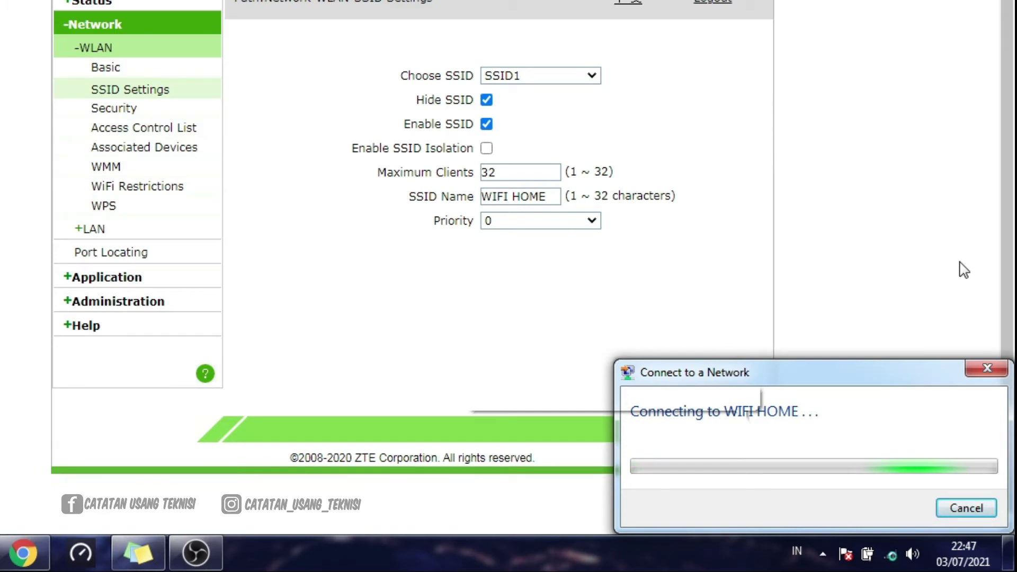
pyautogui.click(986, 368)
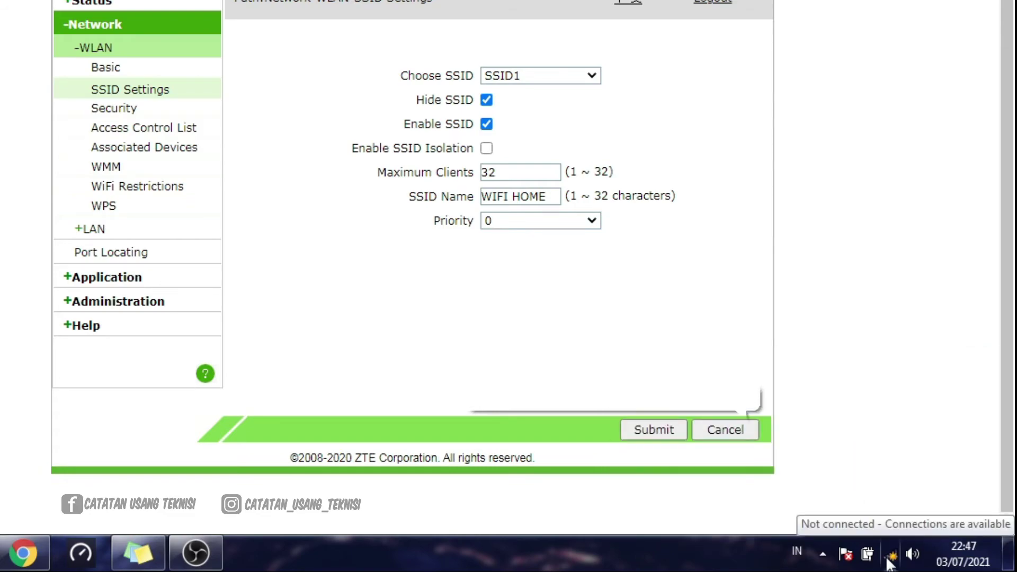
pyautogui.rightClick(890, 563)
pyautogui.click(895, 543)
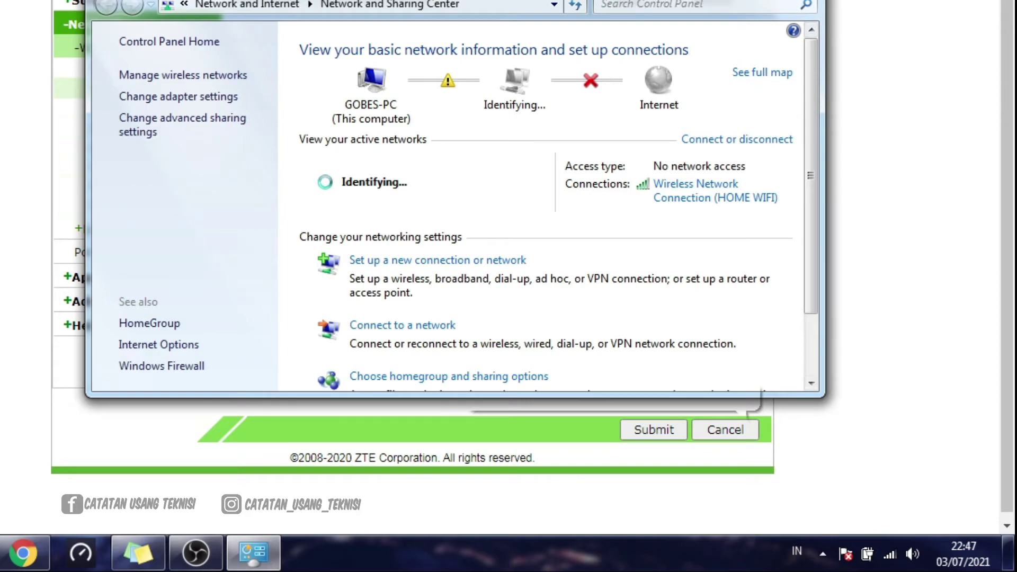
pyautogui.hotkey('alt', 'F4')
# Start a hidden-network connection via Other Network with Connect automatically turned off
pyautogui.click(889, 554)
pyautogui.scroll(-3, 894, 433)
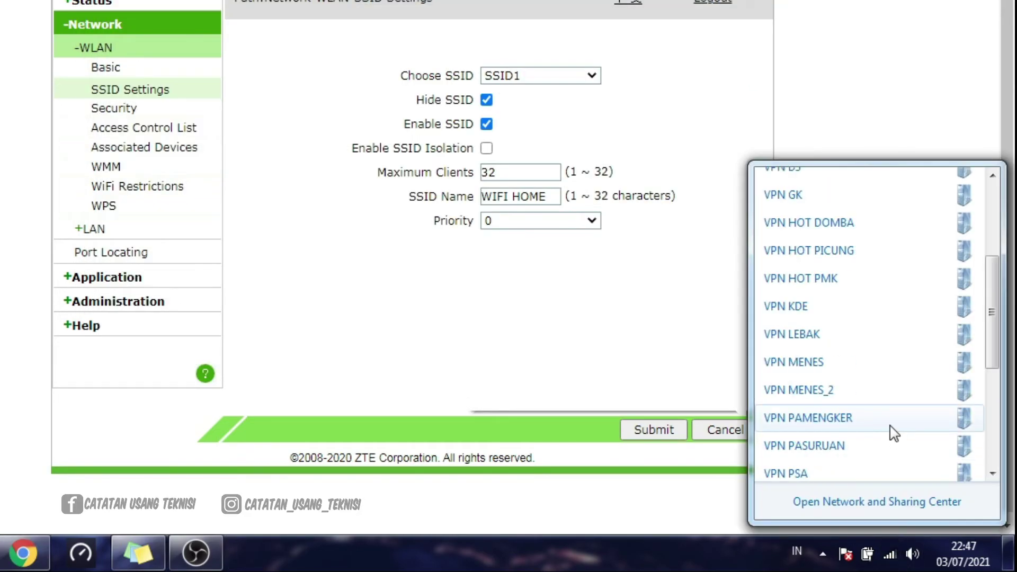
pyautogui.scroll(-5, 894, 434)
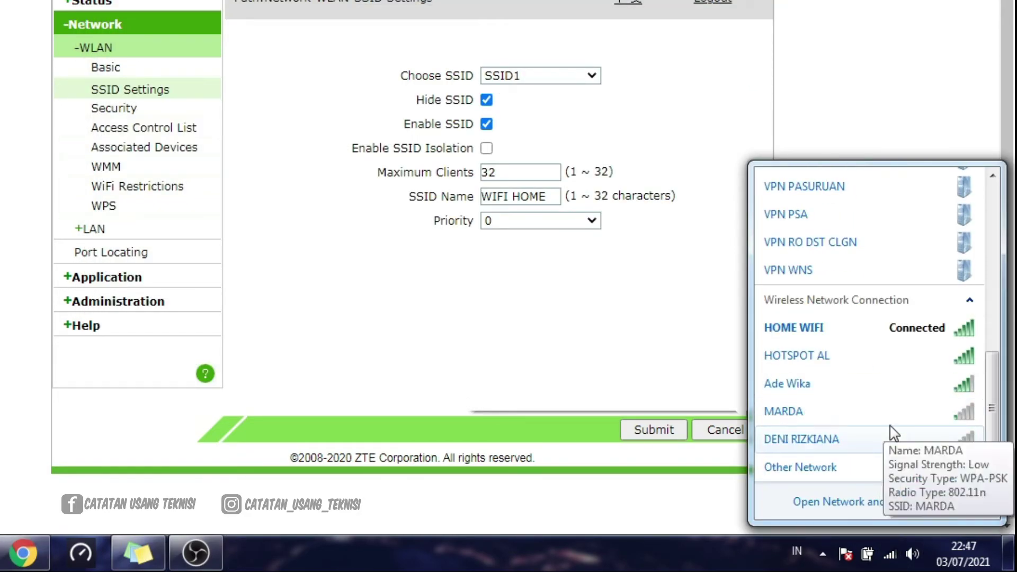
pyautogui.click(842, 467)
pyautogui.click(783, 465)
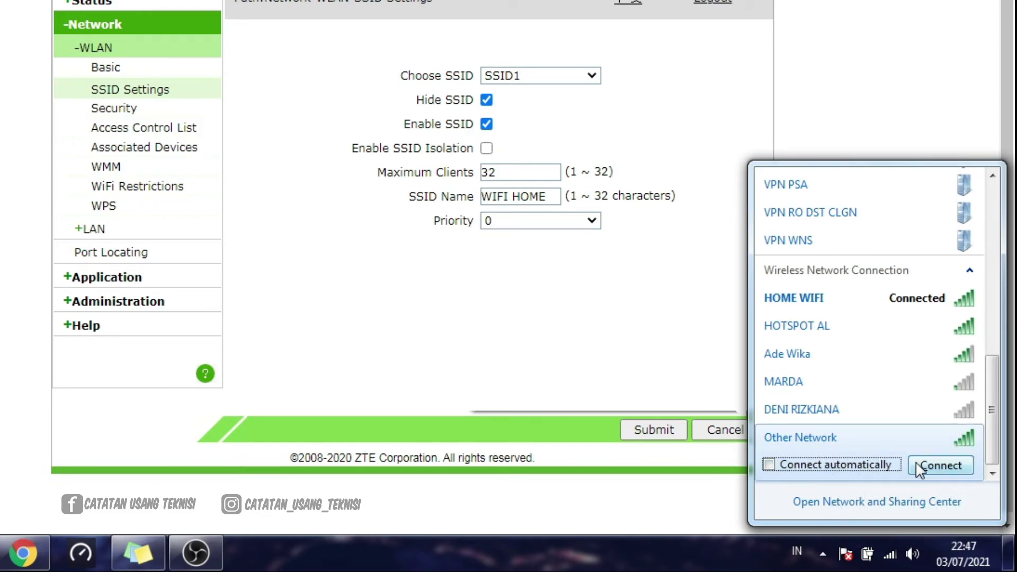
pyautogui.click(930, 465)
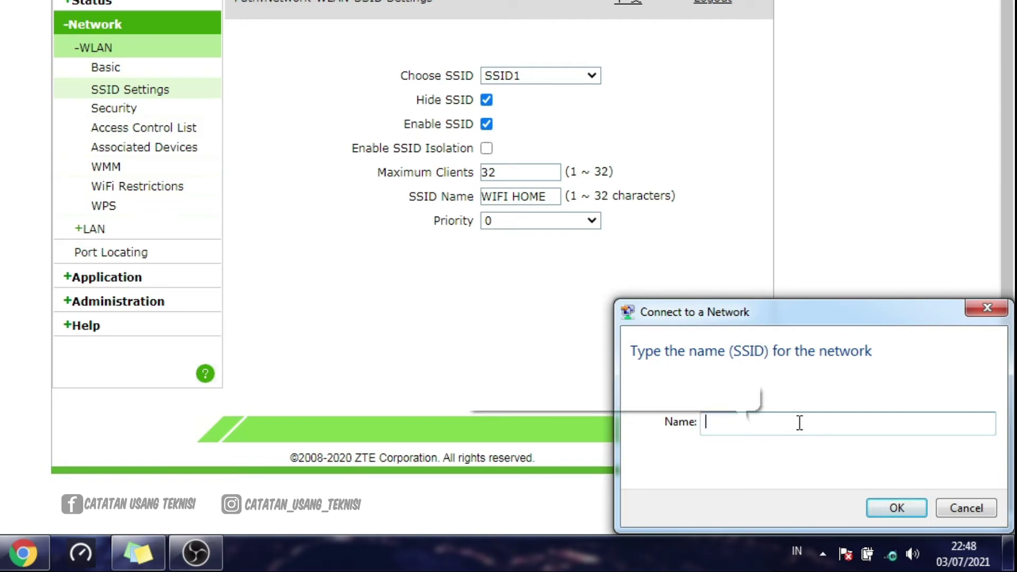
# Enter SSID 'WIFI HOME' and its security key, then verify the connection has Internet
pyautogui.write('WIFI HOME')
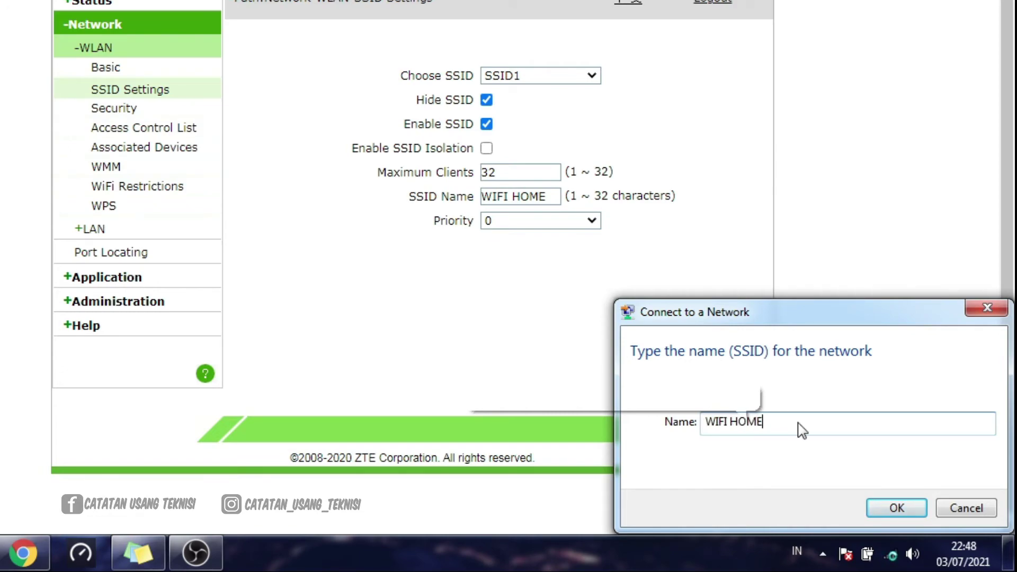
pyautogui.click(905, 513)
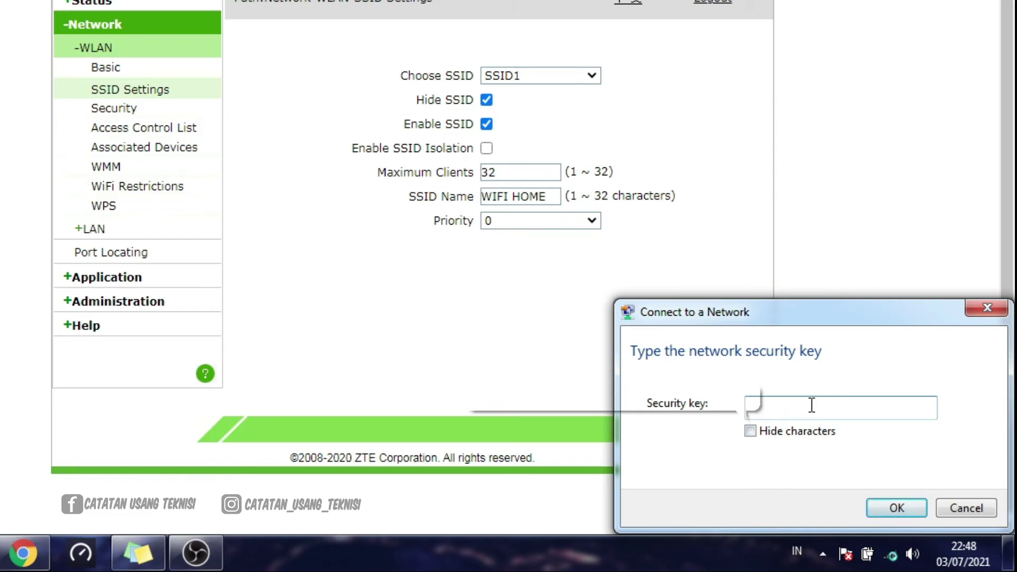
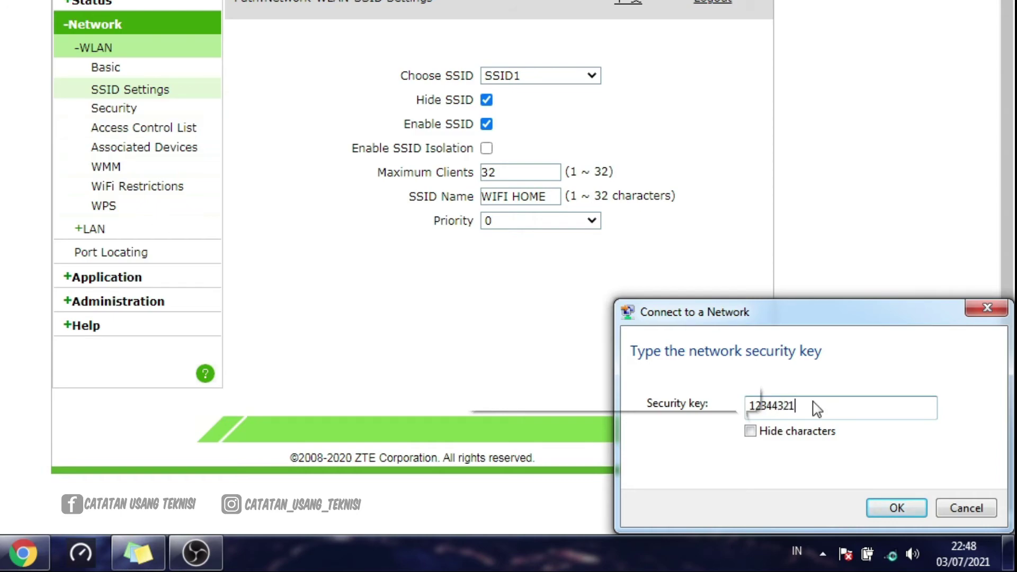
pyautogui.click(896, 508)
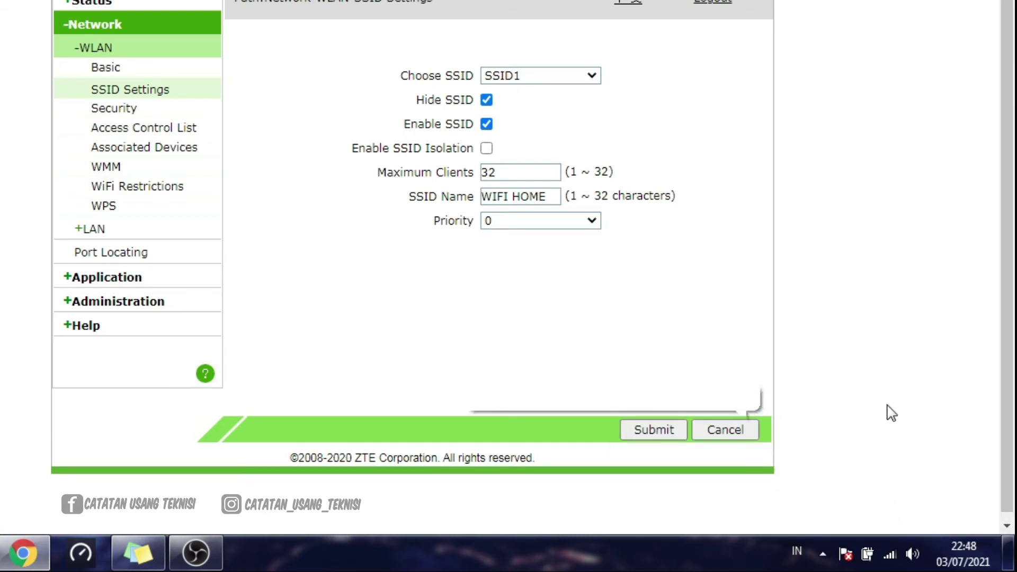
pyautogui.click(891, 553)
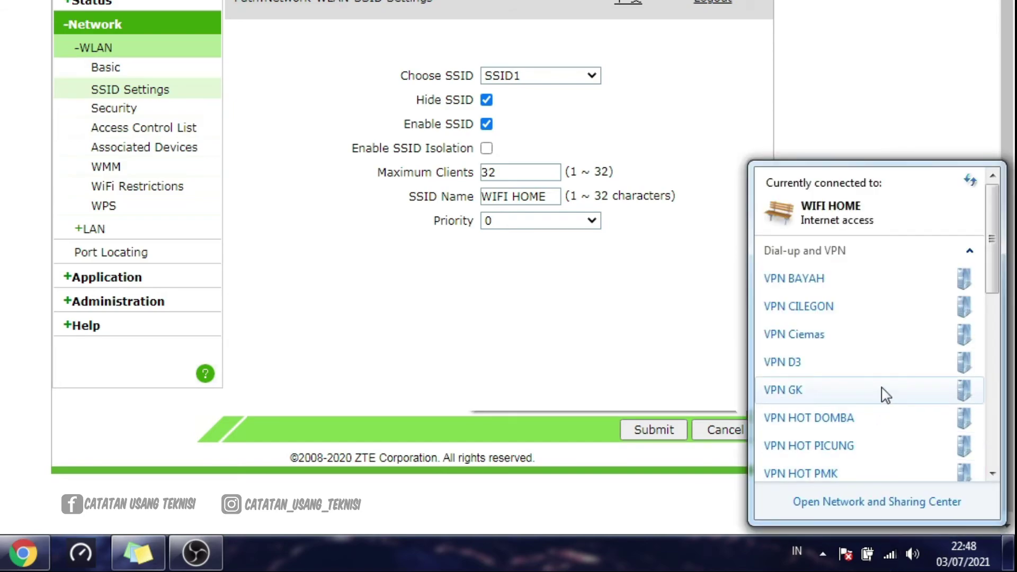
# Confirm the hidden WIFI HOME network shows as Connected in the tray wireless list
pyautogui.scroll(-5, 885, 395)
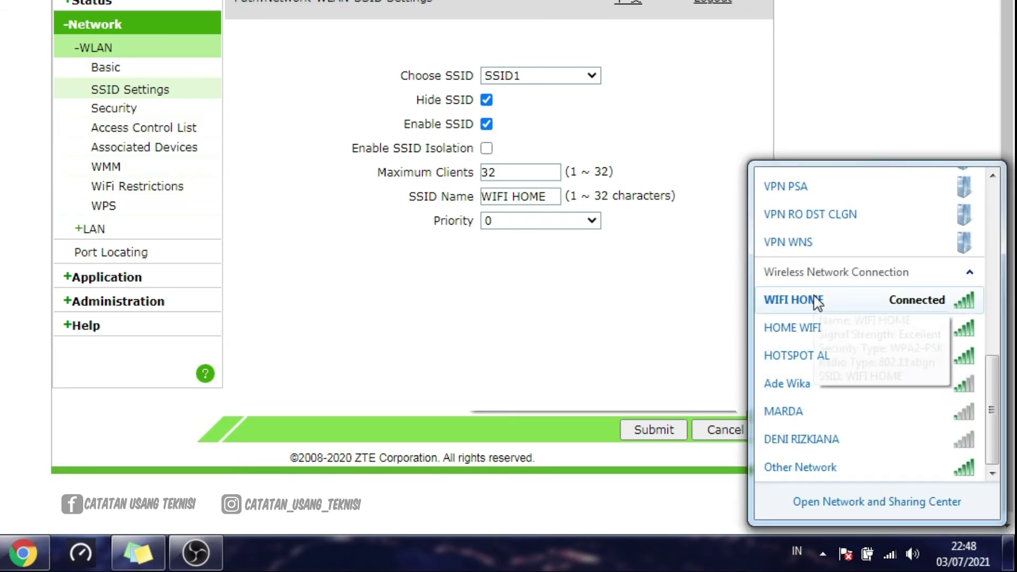
pyautogui.click(818, 302)
pyautogui.click(635, 325)
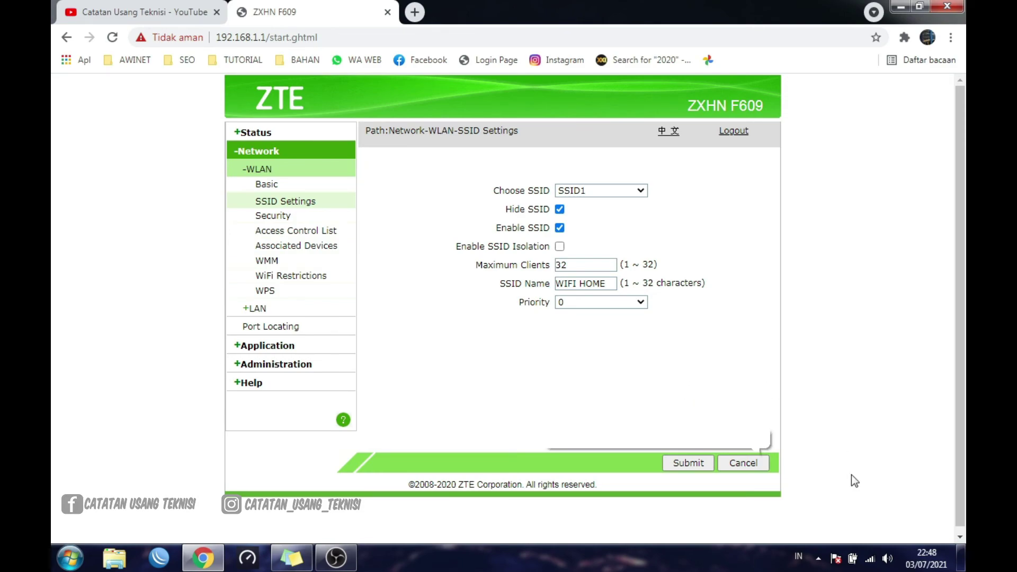
pyautogui.click(869, 559)
pyautogui.click(639, 367)
pyautogui.scroll(-1, 504, 378)
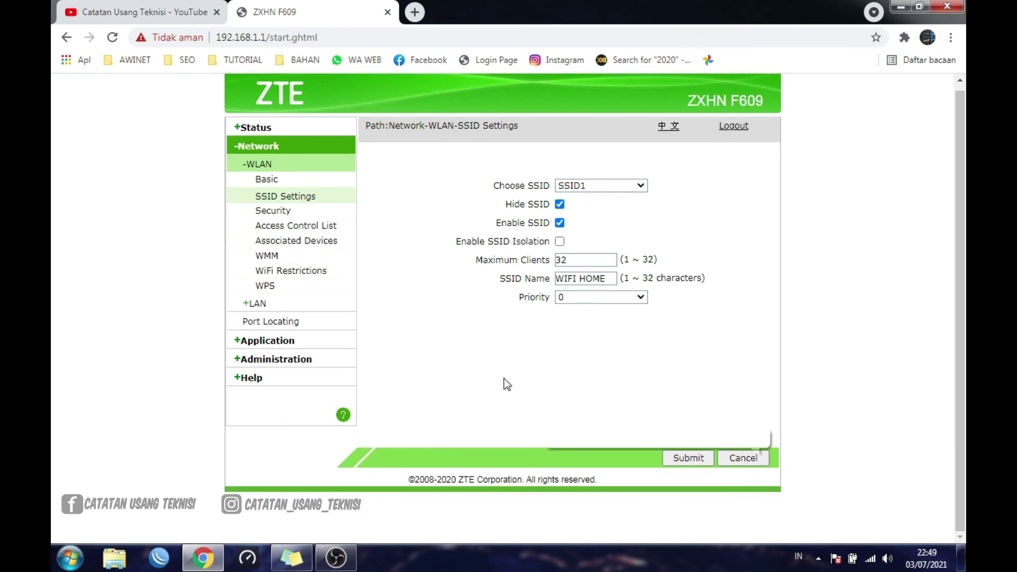